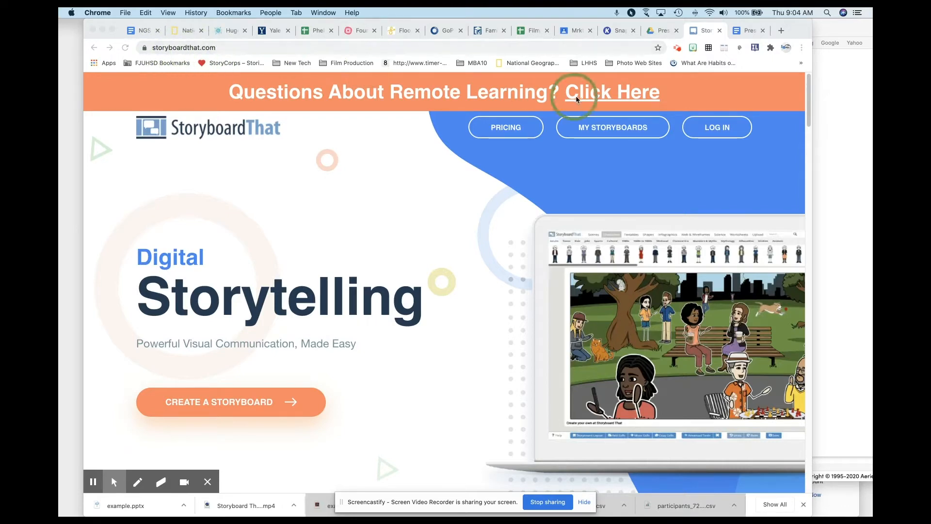
Step: Log in to Storyboard That with Google, using the first listed school account
{"action": "left_click", "coordinate": [712, 127]}
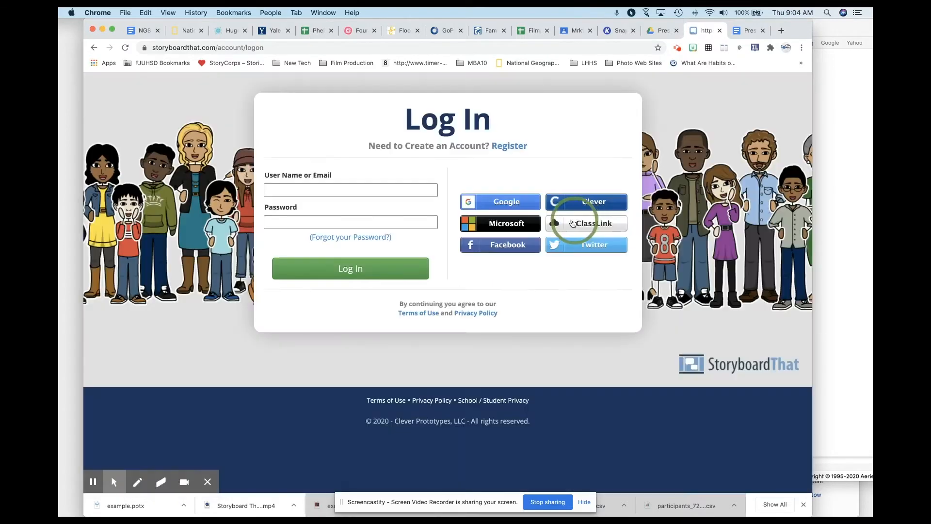
{"action": "left_click", "coordinate": [490, 203]}
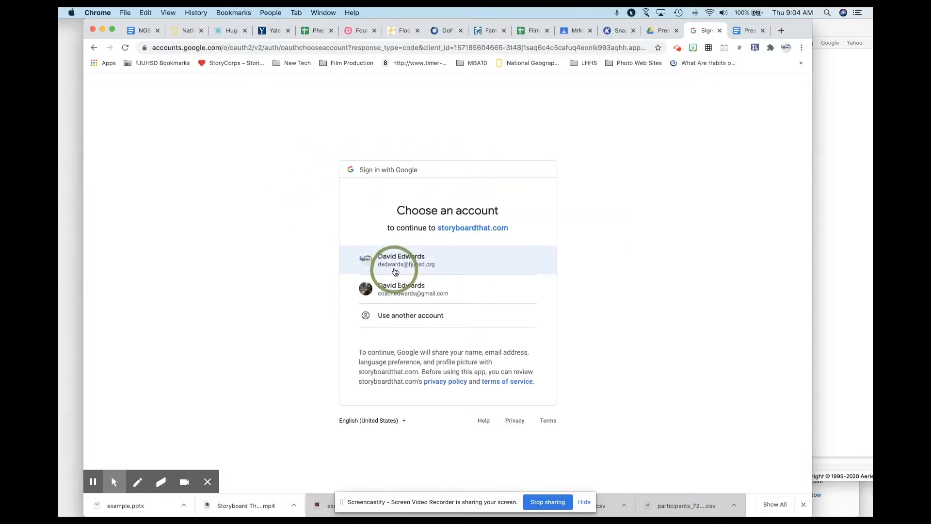
{"action": "left_click", "coordinate": [395, 266]}
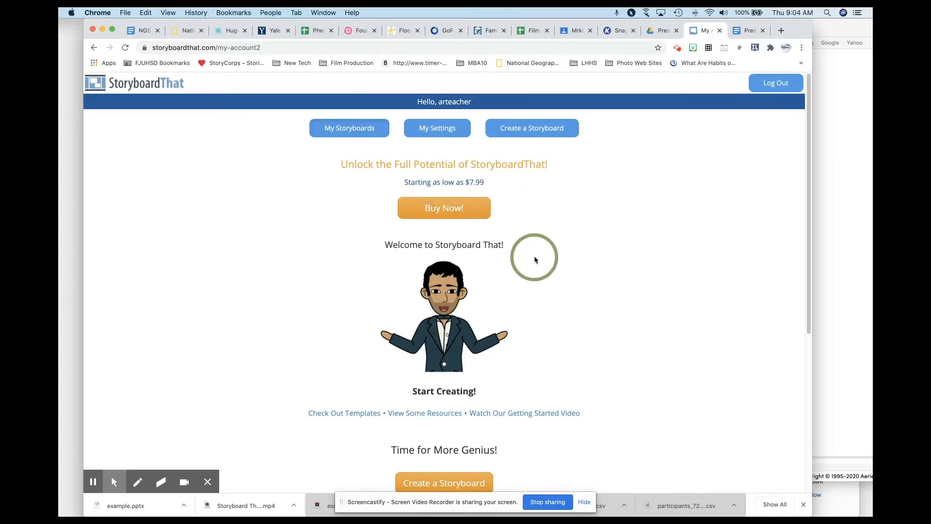
Step: Open the storyboard creator and start a new board instead of loading the autosave
{"action": "scroll", "coordinate": [534, 255], "scroll_direction": "down", "scroll_amount": 5}
{"action": "left_click", "coordinate": [436, 232]}
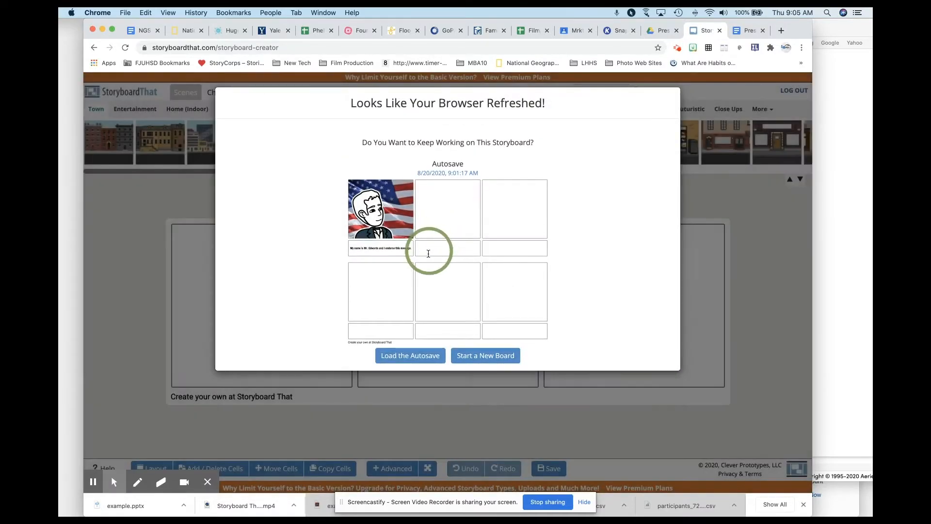
{"action": "left_click", "coordinate": [485, 355]}
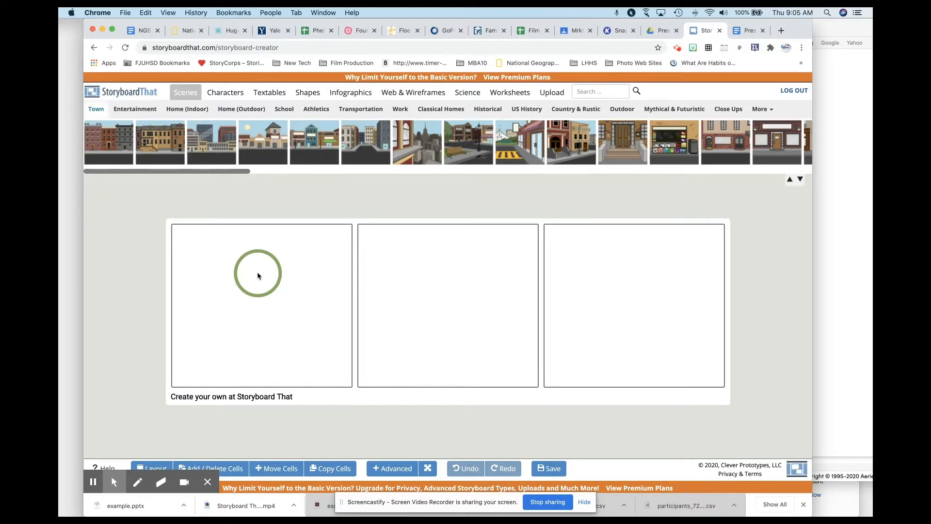
Step: Expand the storyboard to a 3 x 2 grid and apply the Cell & Description layout
{"action": "left_click", "coordinate": [235, 467]}
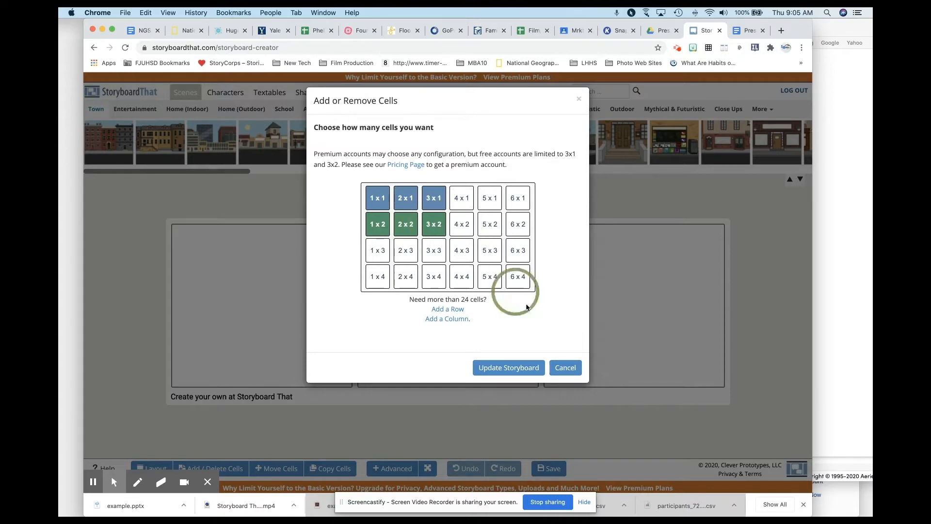
{"action": "left_click", "coordinate": [509, 367]}
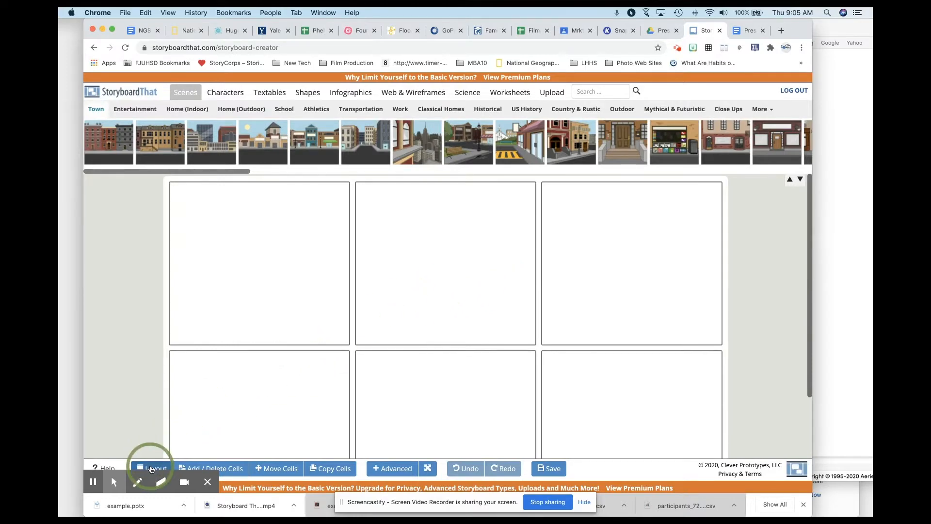
{"action": "left_click", "coordinate": [150, 469]}
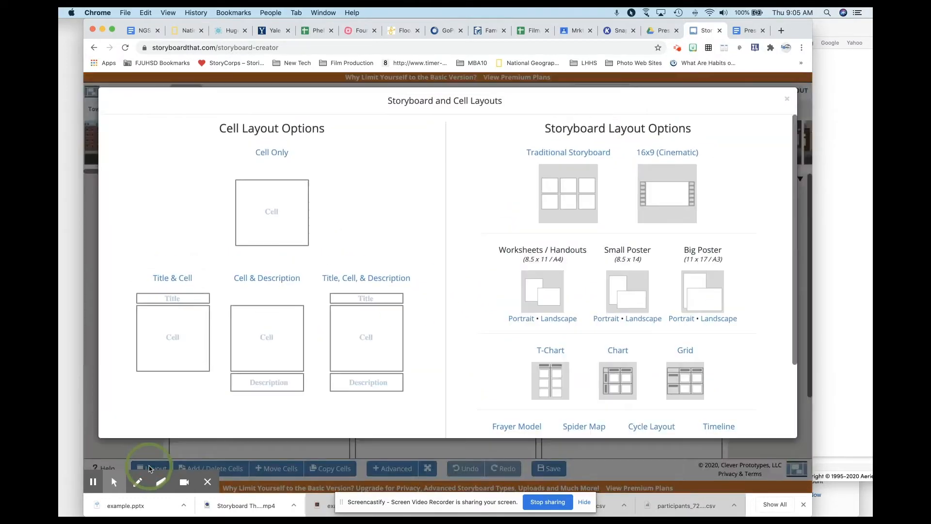
{"action": "left_click", "coordinate": [266, 337]}
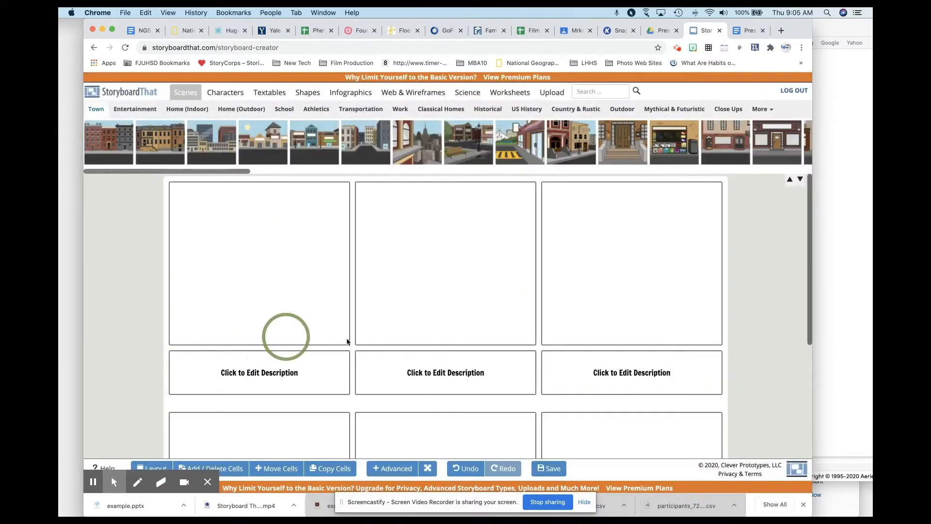
{"action": "scroll", "coordinate": [231, 294], "scroll_direction": "down", "scroll_amount": 4}
{"action": "scroll", "coordinate": [232, 294], "scroll_direction": "up", "scroll_amount": 4}
{"action": "scroll", "coordinate": [232, 294], "scroll_direction": "down", "scroll_amount": 4}
{"action": "scroll", "coordinate": [232, 294], "scroll_direction": "up", "scroll_amount": 4}
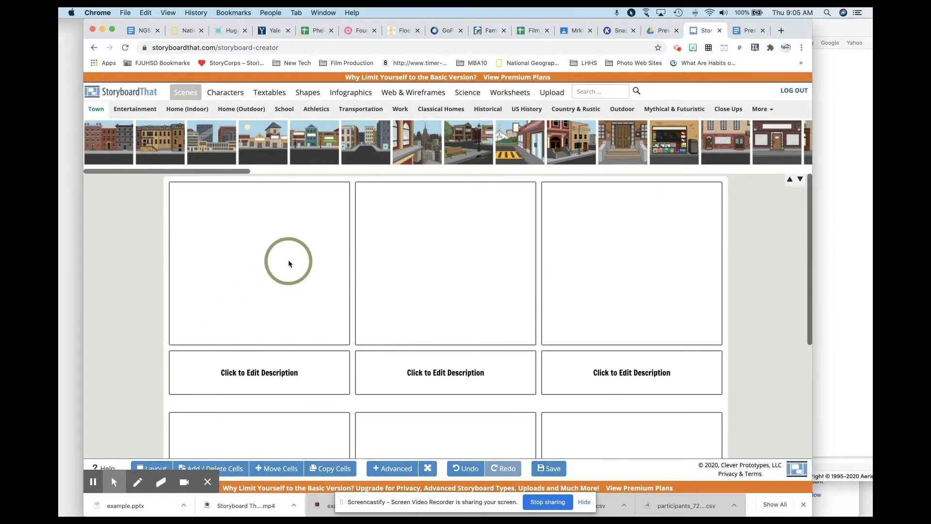
Step: Switch to the Presidential Campaign Video document in Google Docs and copy the endorsement sentence below its title
{"action": "left_click", "coordinate": [738, 33]}
{"action": "double_click", "coordinate": [286, 211]}
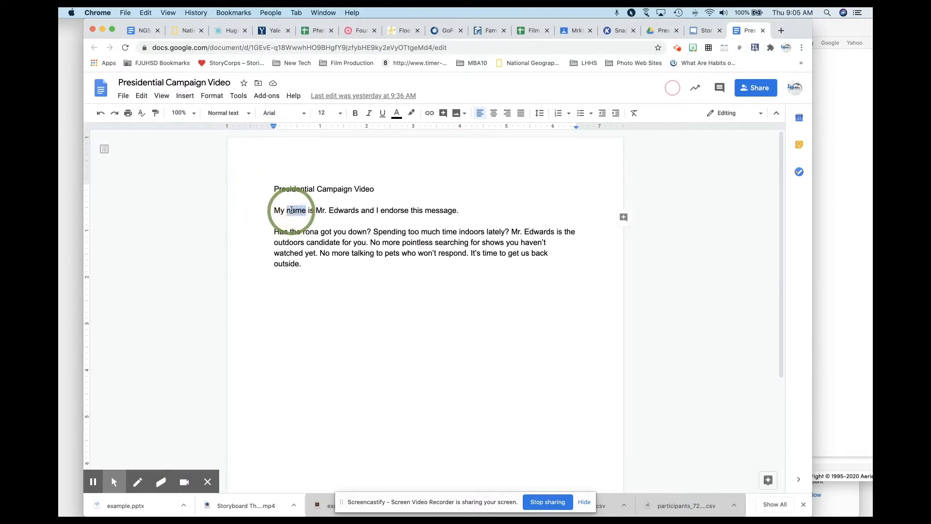
{"action": "key", "text": "super+a"}
{"action": "left_click", "coordinate": [302, 210]}
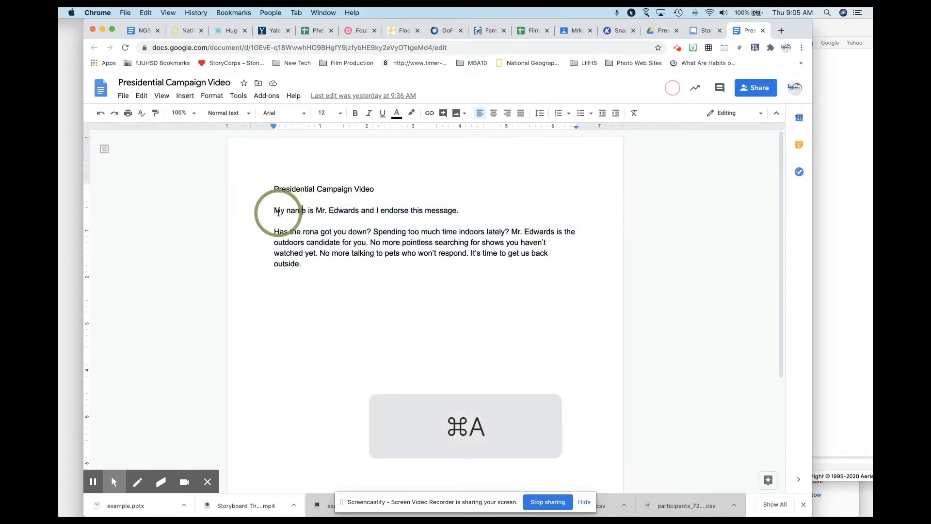
{"action": "left_click_drag", "start_coordinate": [275, 210], "coordinate": [459, 209]}
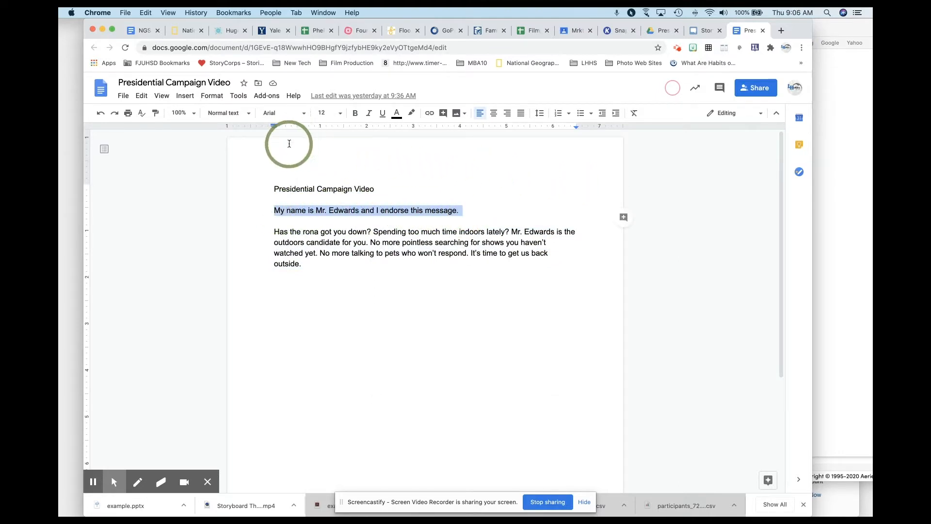
{"action": "key", "text": "super+c"}
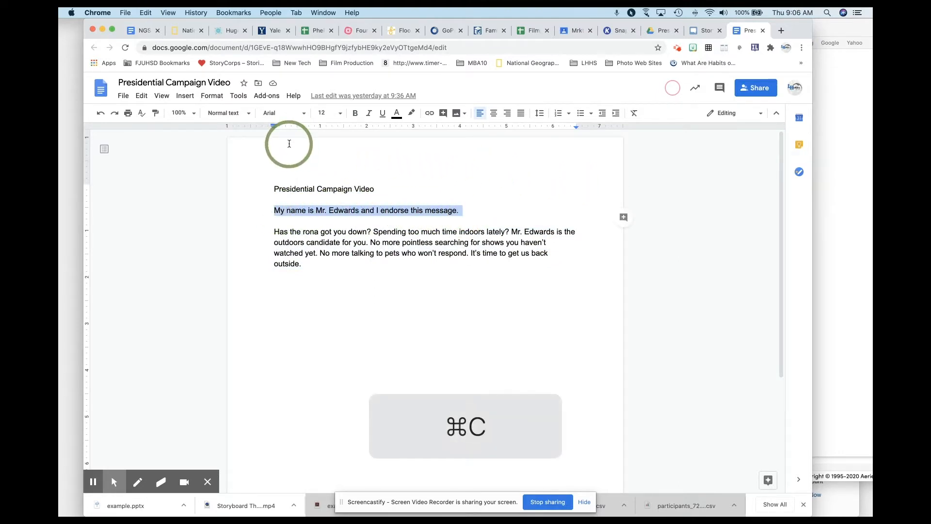
Step: Return to Storyboard That and paste the endorsement sentence into the first cell's description
{"action": "left_click", "coordinate": [698, 31]}
{"action": "left_click", "coordinate": [278, 370]}
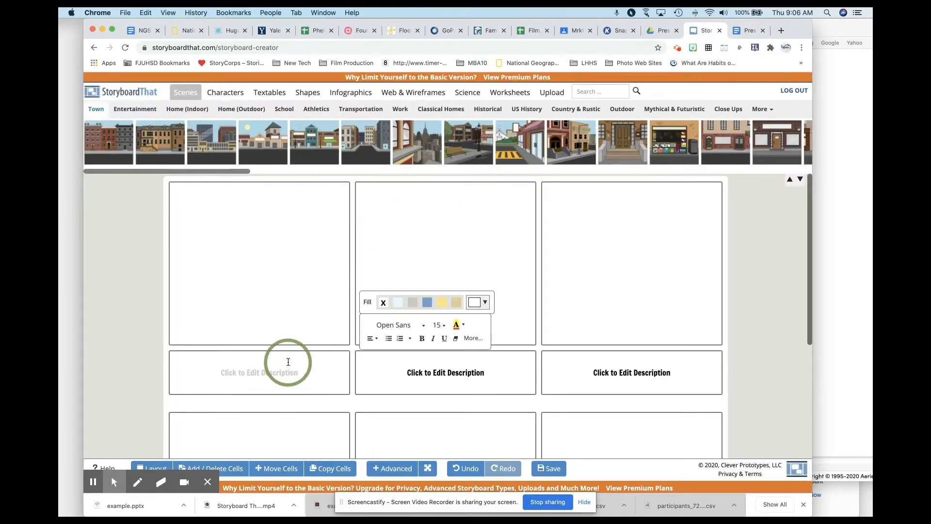
{"action": "key", "text": "super+v"}
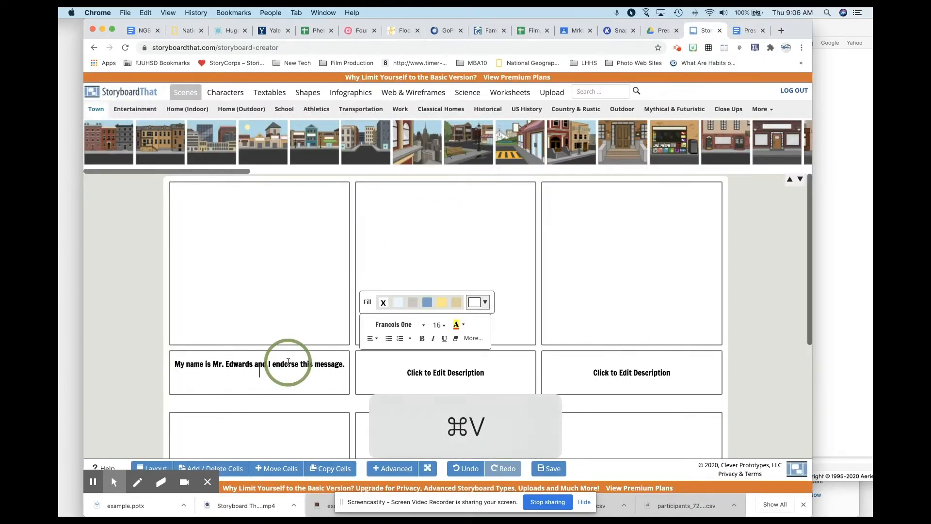
{"action": "left_click", "coordinate": [178, 265]}
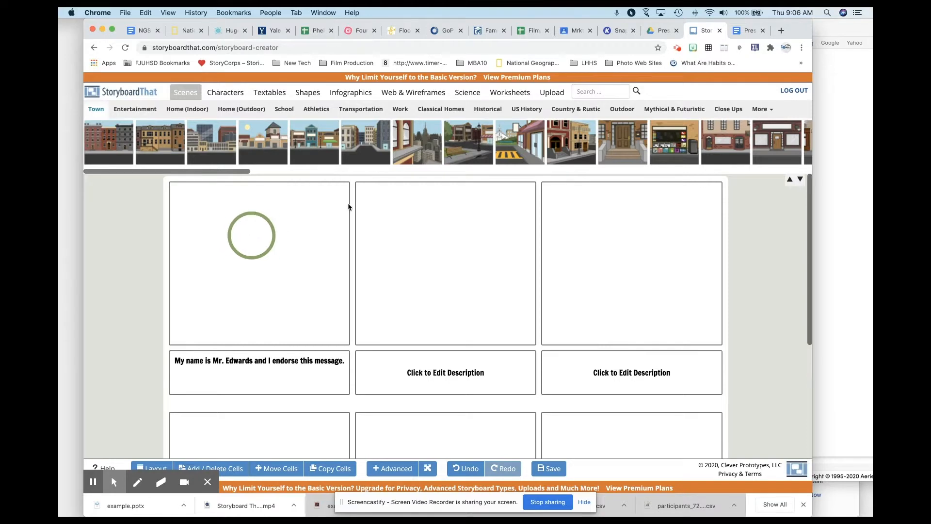
Step: Search the image library for "flag" and load more results to find the waving American flag
{"action": "left_click", "coordinate": [597, 92]}
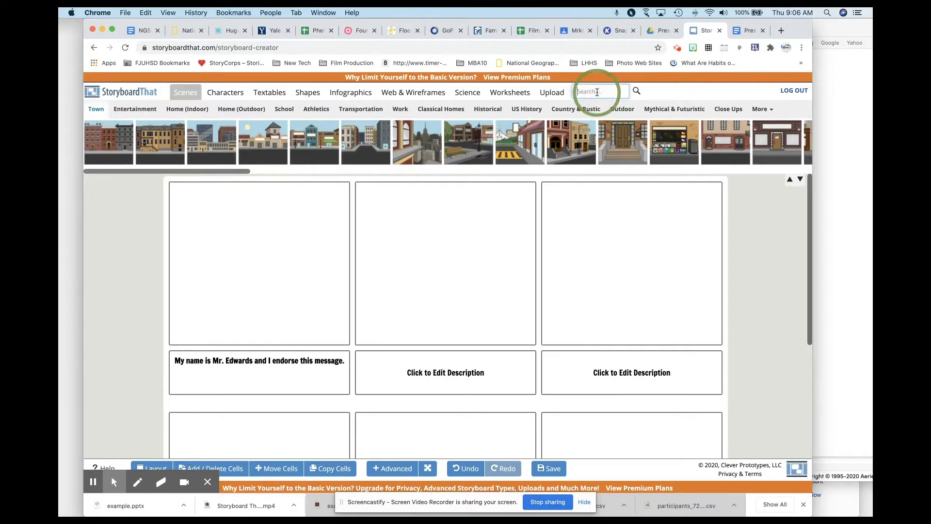
{"action": "type", "text": "flag"}
{"action": "key", "text": "Return"}
{"action": "left_click", "coordinate": [402, 321]}
{"action": "left_click", "coordinate": [109, 142]}
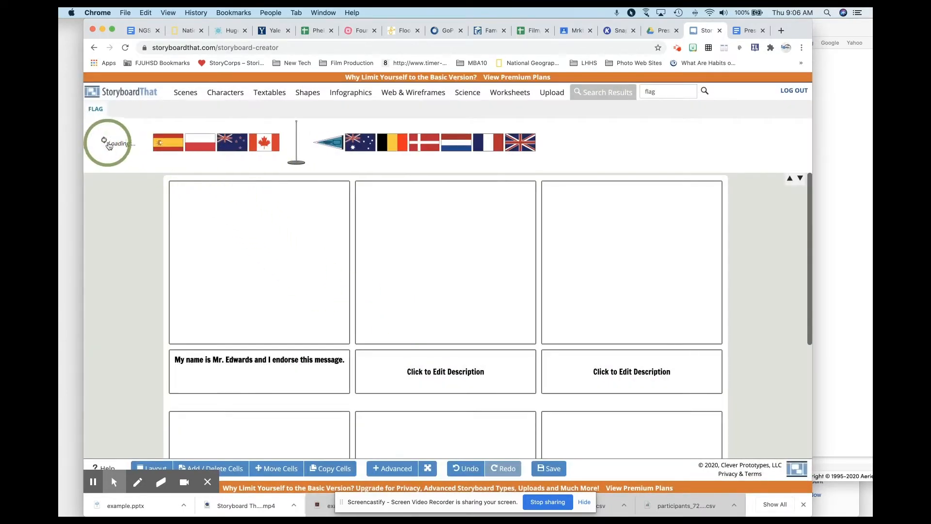
{"action": "left_click", "coordinate": [108, 145]}
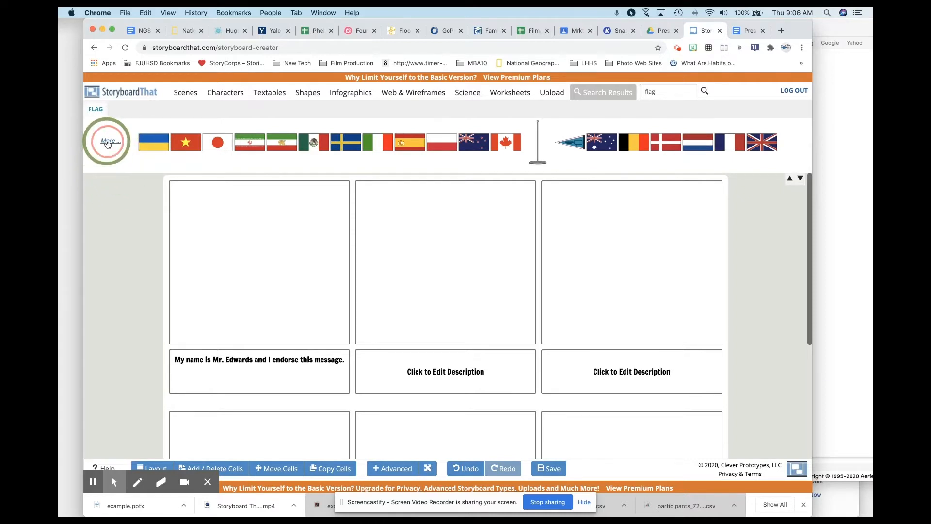
{"action": "left_click", "coordinate": [108, 144]}
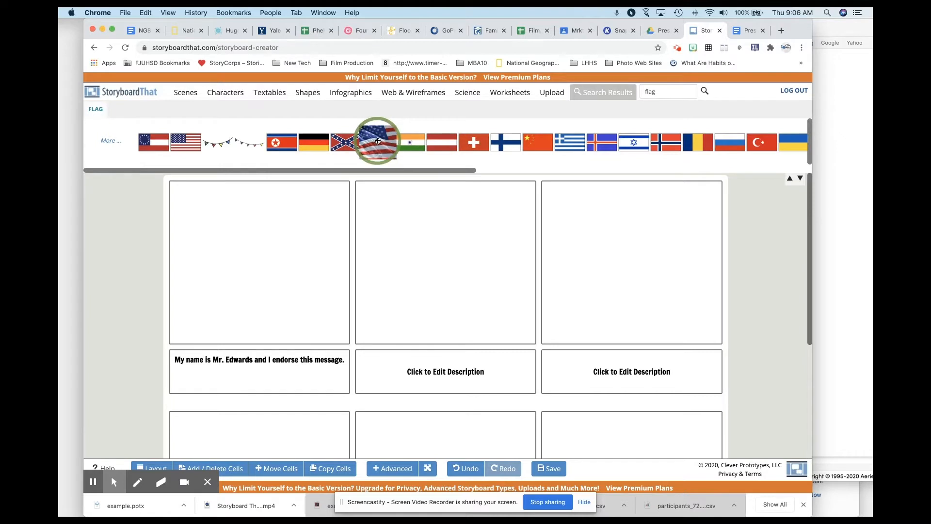
Step: Place the waving American flag in the first cell and enlarge it to fill the whole cell as its background
{"action": "left_click_drag", "start_coordinate": [377, 140], "coordinate": [203, 220]}
{"action": "left_click_drag", "start_coordinate": [258, 262], "coordinate": [345, 353]}
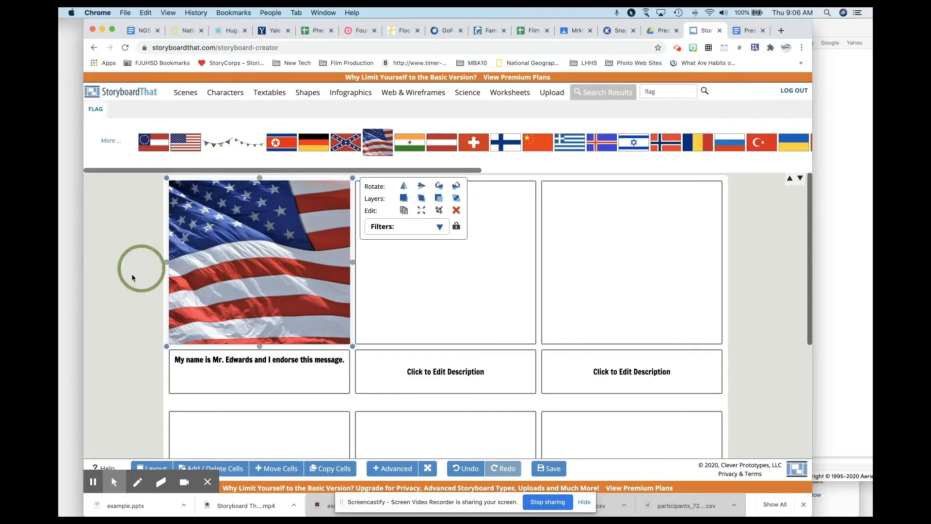
{"action": "left_click", "coordinate": [126, 234]}
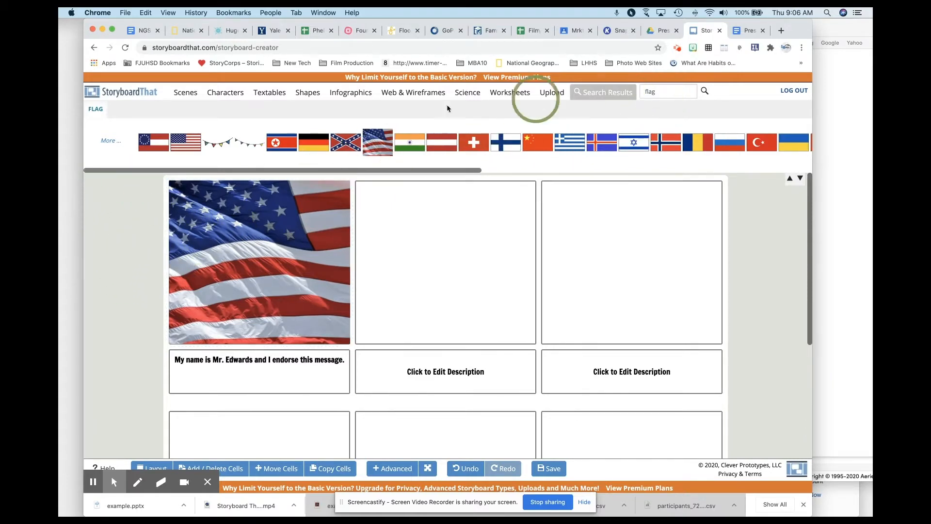
Step: Add the adult character in a dark suit jacket and blue pants to the first cell, slightly left of centre
{"action": "left_click", "coordinate": [221, 97]}
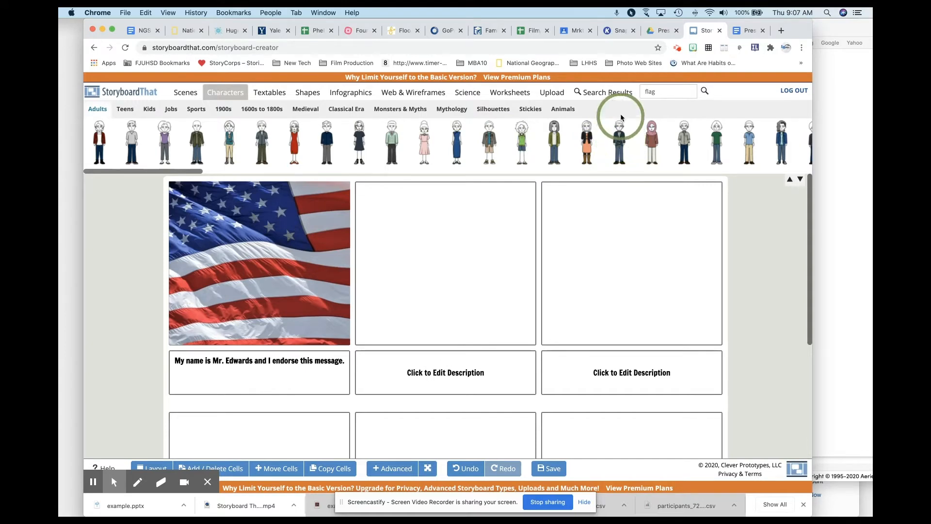
{"action": "left_click_drag", "start_coordinate": [621, 134], "coordinate": [257, 265]}
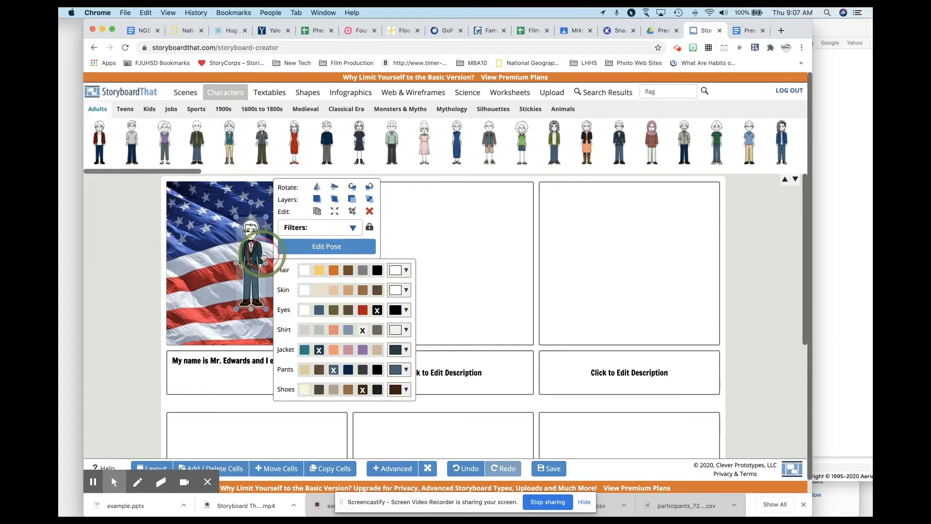
{"action": "left_click", "coordinate": [245, 256]}
{"action": "left_click_drag", "start_coordinate": [245, 256], "coordinate": [219, 258]}
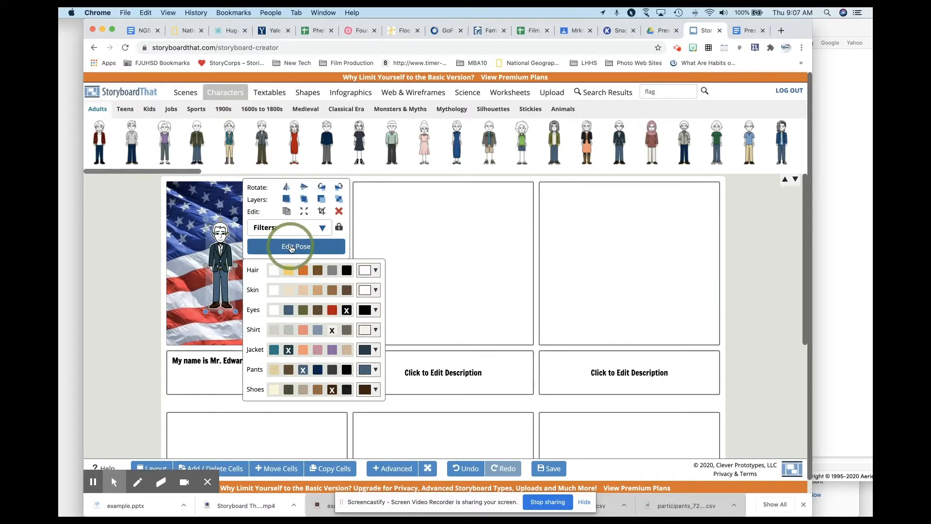
Step: Edit the character's pose to the Right view with the second head angle and update it
{"action": "left_click", "coordinate": [290, 249]}
{"action": "left_click", "coordinate": [495, 249]}
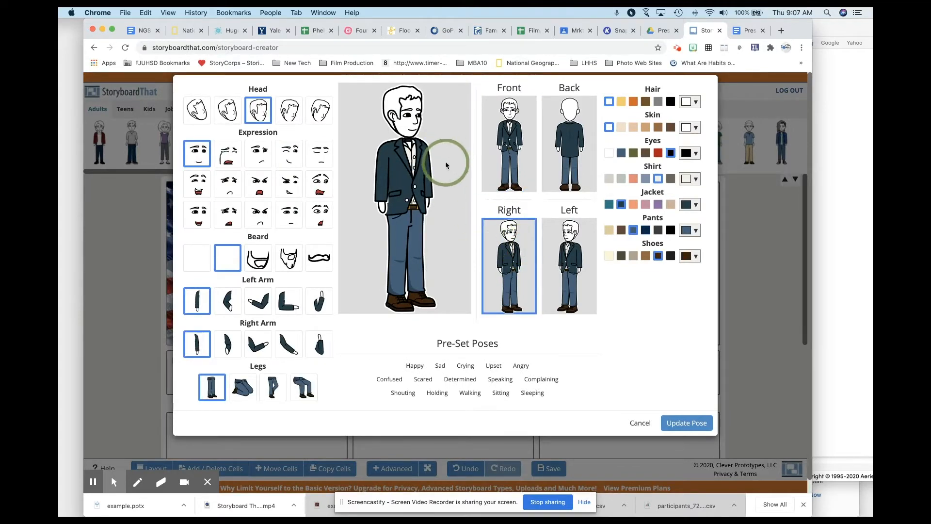
{"action": "left_click", "coordinate": [227, 114]}
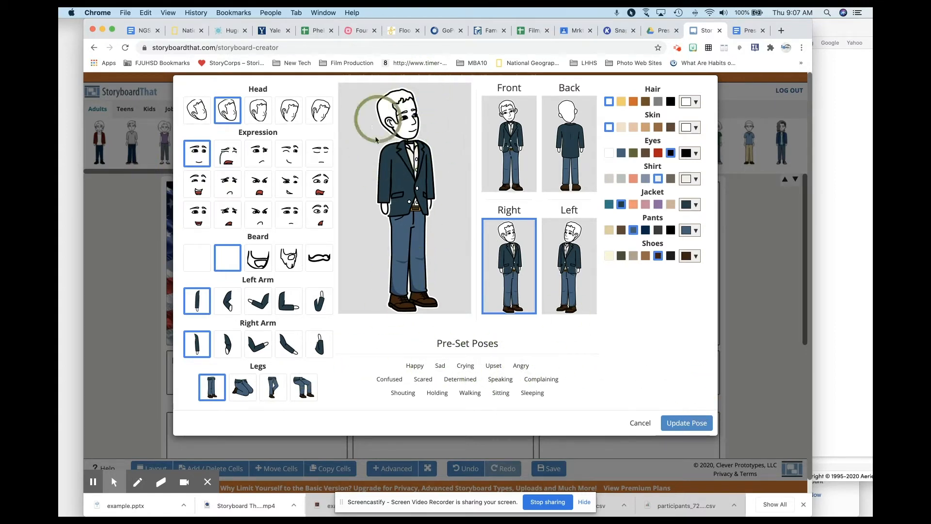
{"action": "left_click", "coordinate": [686, 422]}
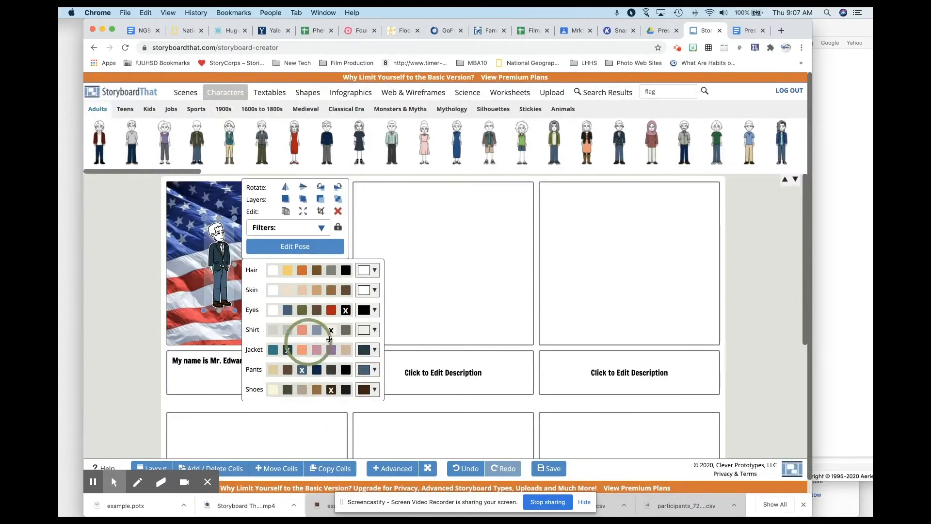
Step: Try out hair colours on the character and settle on the yellow blond one
{"action": "left_click", "coordinate": [287, 270]}
{"action": "left_click", "coordinate": [330, 272]}
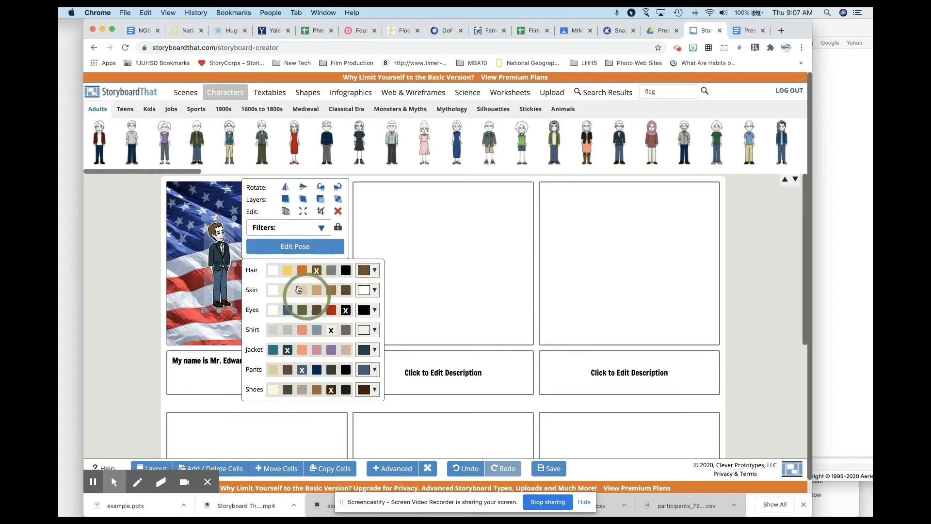
{"action": "left_click", "coordinate": [287, 270]}
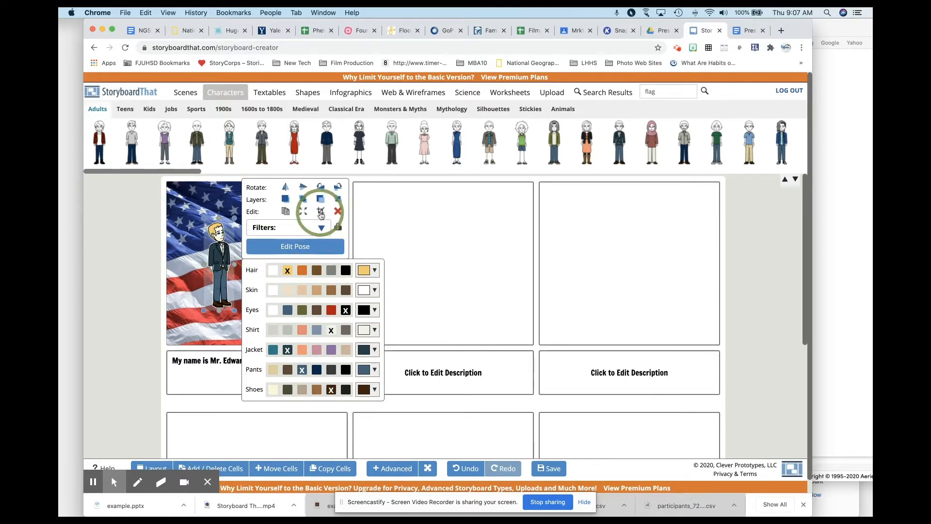
Step: Crop the character with a Standard Crop so only the head and shoulders remain
{"action": "left_click", "coordinate": [320, 212]}
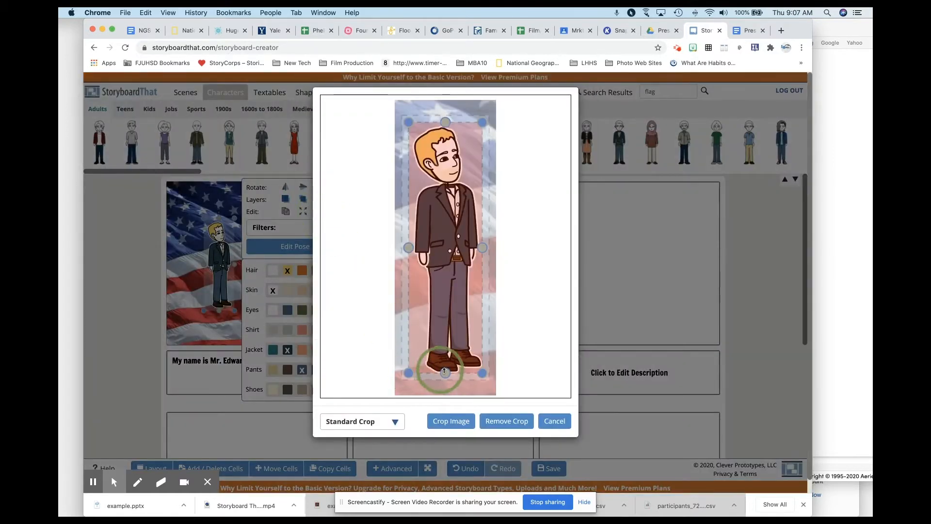
{"action": "left_click_drag", "start_coordinate": [441, 372], "coordinate": [450, 201]}
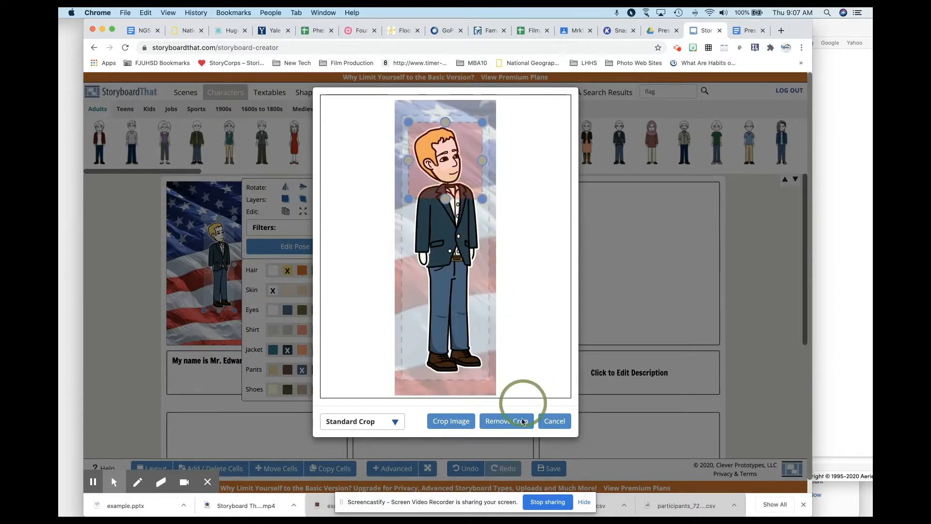
{"action": "left_click", "coordinate": [450, 422]}
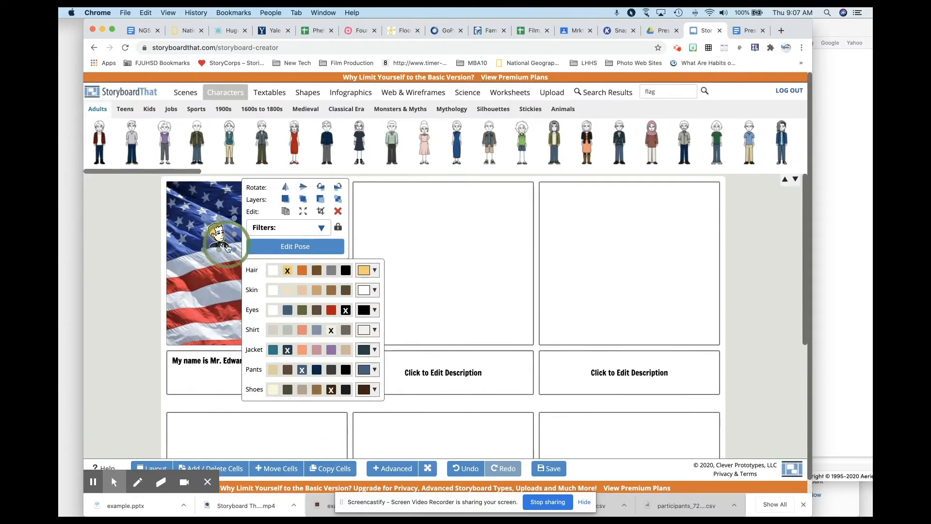
Step: Enlarge the cropped character to nearly the full height of the first cell and position it toward the cell's left side
{"action": "left_click_drag", "start_coordinate": [233, 248], "coordinate": [316, 357]}
{"action": "left_click", "coordinate": [258, 283]}
{"action": "left_click_drag", "start_coordinate": [259, 283], "coordinate": [217, 281]}
{"action": "left_click_drag", "start_coordinate": [284, 218], "coordinate": [324, 206]}
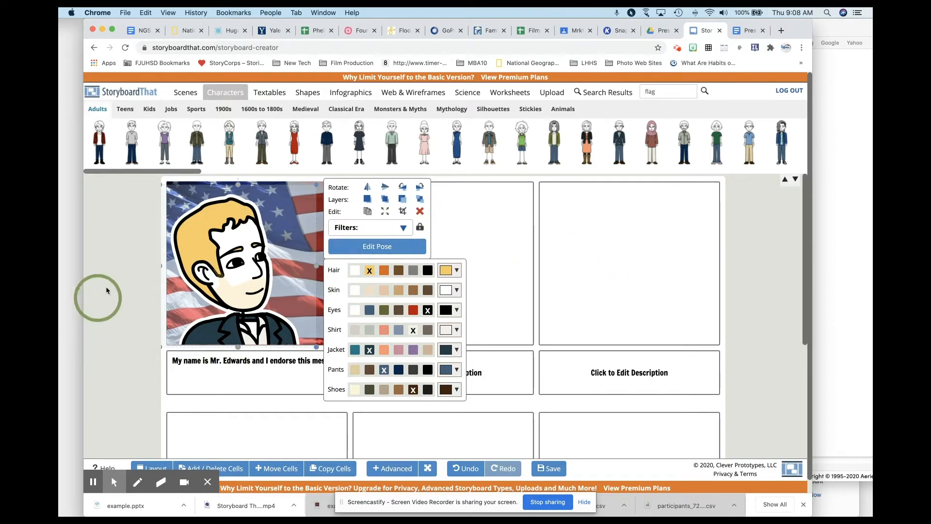
Step: Deselect the character in the first cell and search the image library for "office"
{"action": "left_click", "coordinate": [125, 266]}
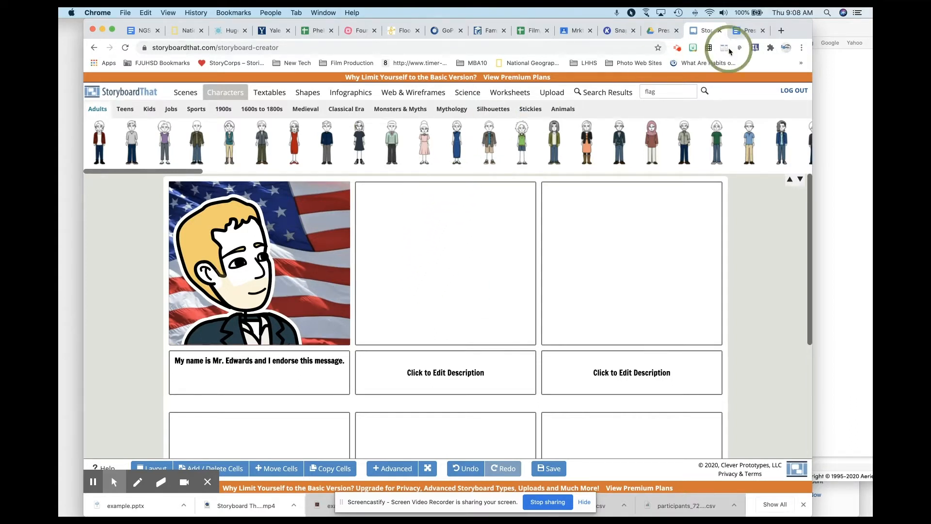
{"action": "left_click", "coordinate": [668, 93]}
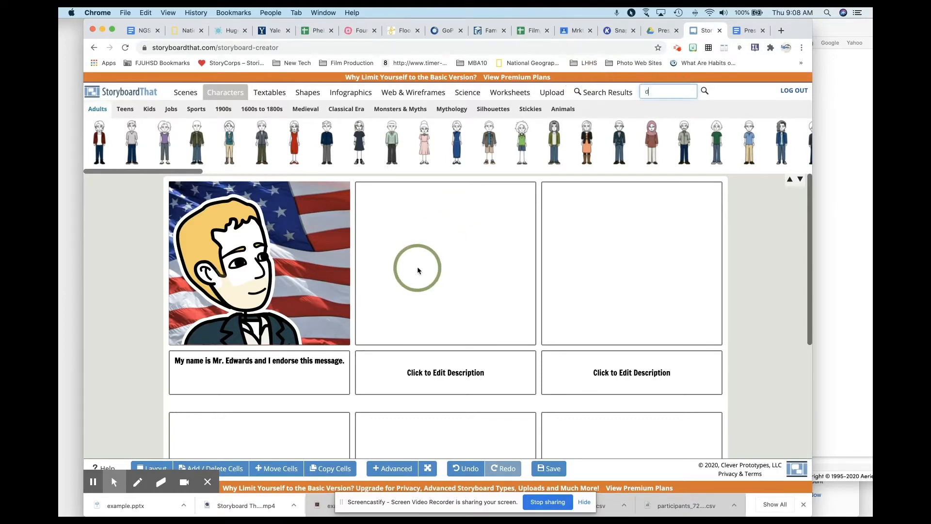
{"action": "type", "text": "offi"}
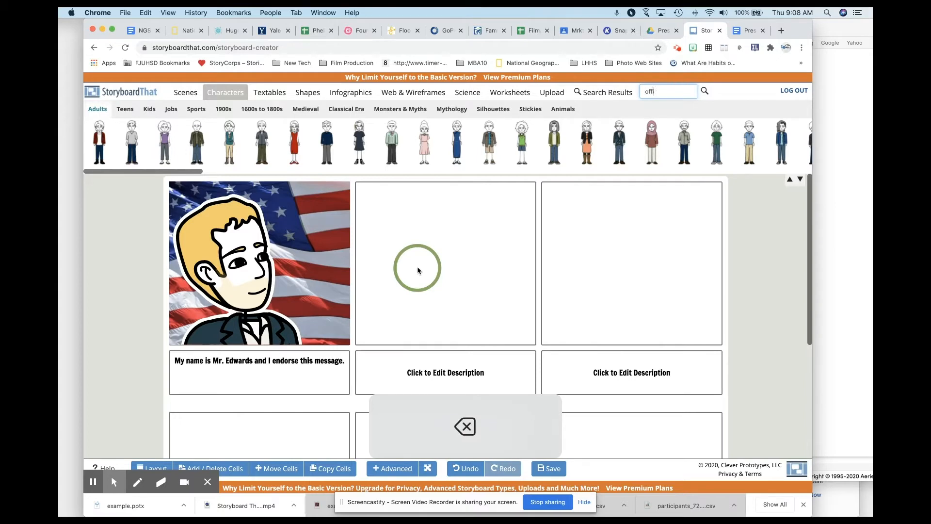
{"action": "type", "text": "ce"}
{"action": "key", "text": "Return"}
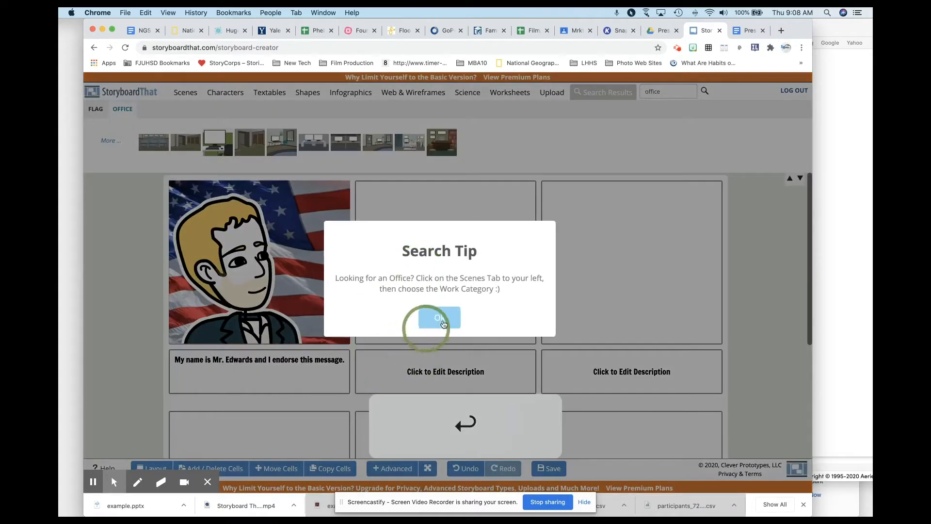
{"action": "left_click", "coordinate": [443, 323]}
{"action": "left_click", "coordinate": [669, 94]}
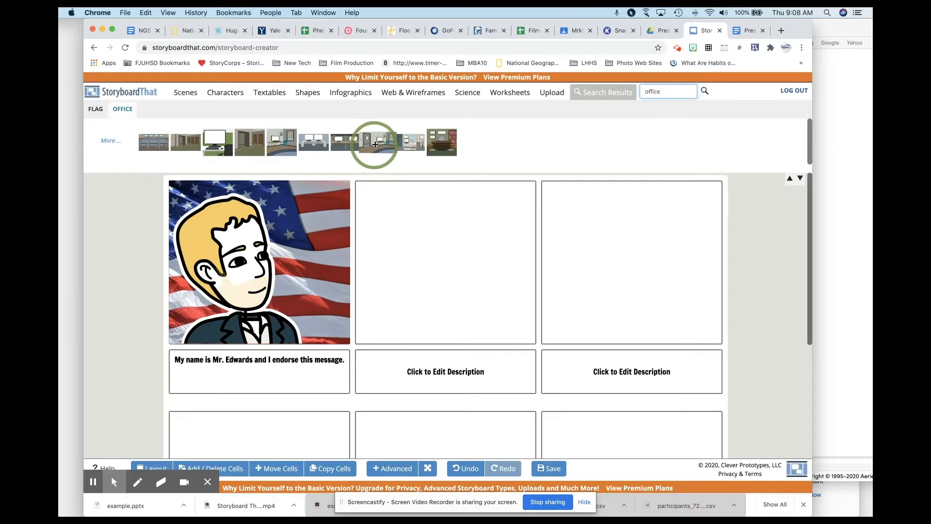
Step: Place the office scene with the door, desk and teal chair in the empty second cell and enlarge it to the cell's full height
{"action": "left_click_drag", "start_coordinate": [377, 142], "coordinate": [416, 267]}
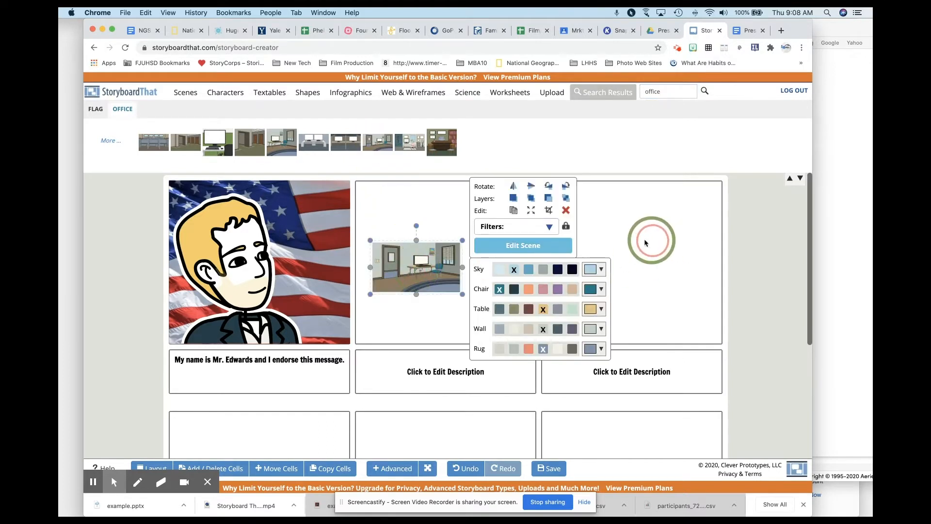
{"action": "left_click_drag", "start_coordinate": [462, 240], "coordinate": [574, 178]}
{"action": "left_click_drag", "start_coordinate": [370, 293], "coordinate": [281, 352]}
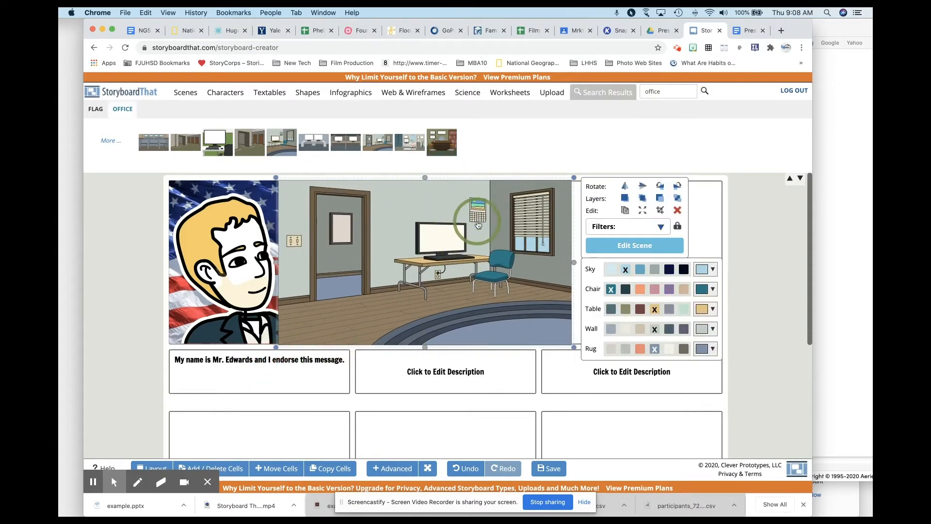
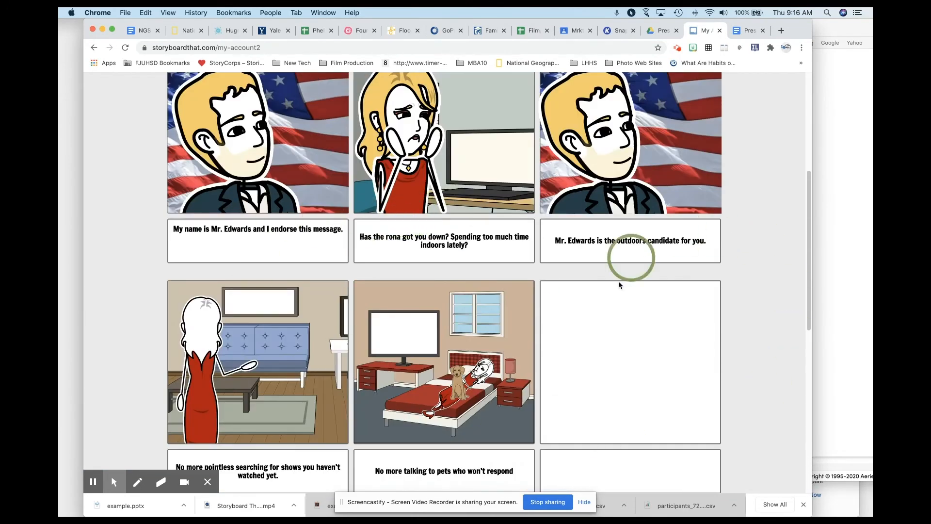
Step: Download the finished Presidential Campaign Ad storyboard in PowerPoint format
{"action": "scroll", "coordinate": [413, 378], "scroll_direction": "down", "scroll_amount": 7}
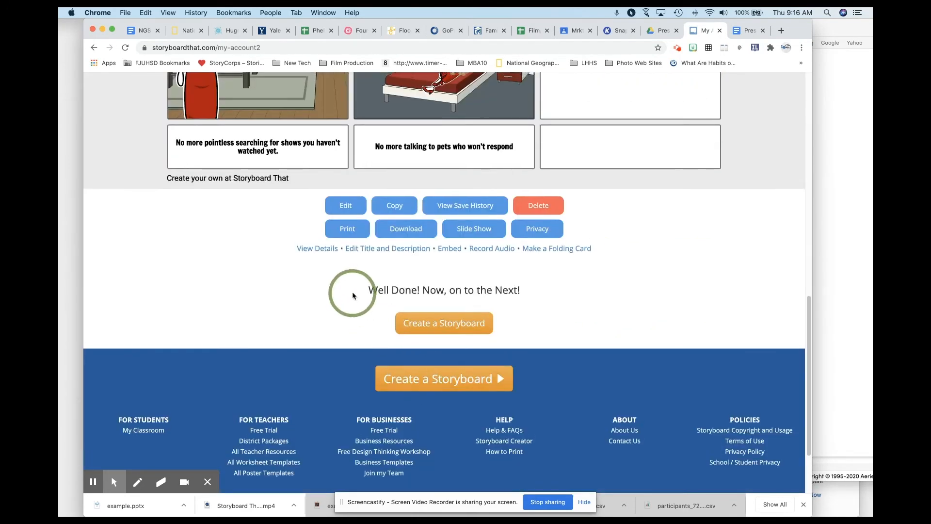
{"action": "scroll", "coordinate": [383, 272], "scroll_direction": "up", "scroll_amount": 1}
{"action": "left_click", "coordinate": [402, 243]}
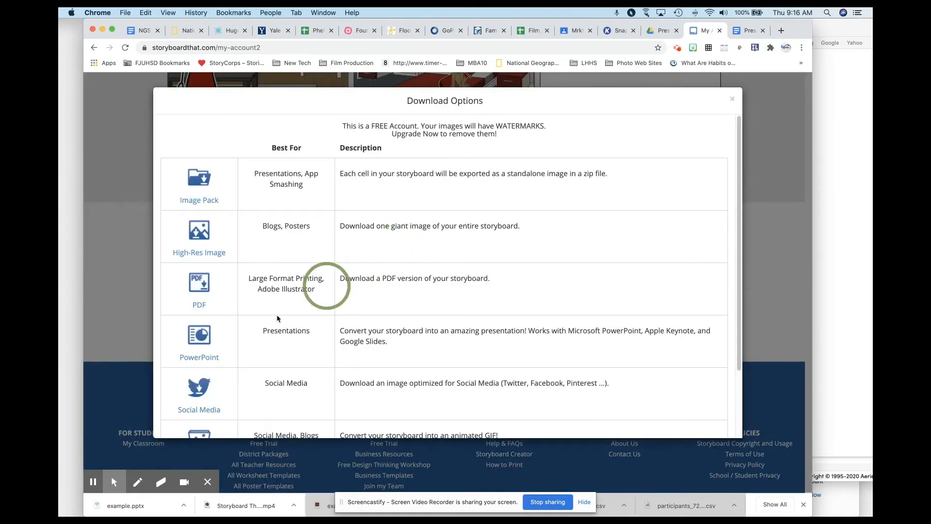
{"action": "left_click", "coordinate": [198, 355]}
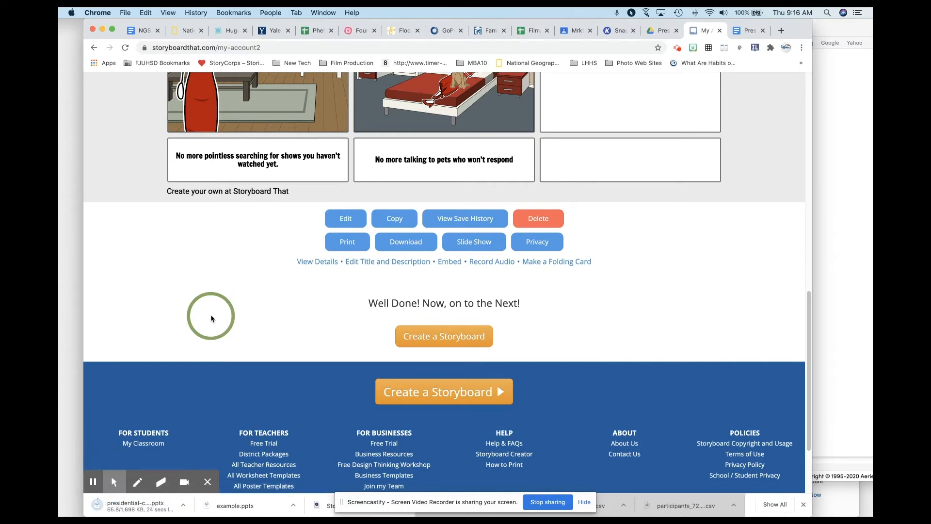
{"action": "left_click", "coordinate": [115, 482]}
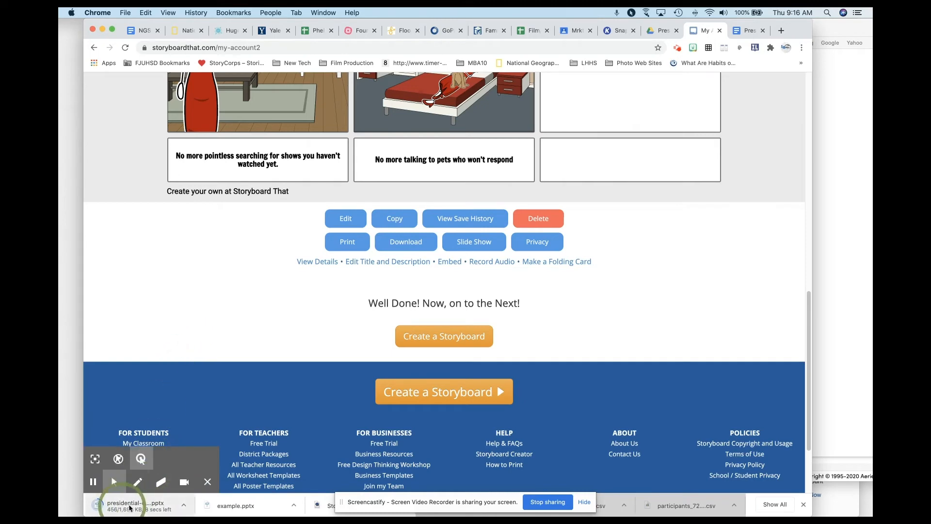
Step: Switch to Google Drive and remove the old "example" file from the Storyboard folder inside Presidential Campaign Ad
{"action": "left_click", "coordinate": [736, 31]}
{"action": "left_click", "coordinate": [661, 31]}
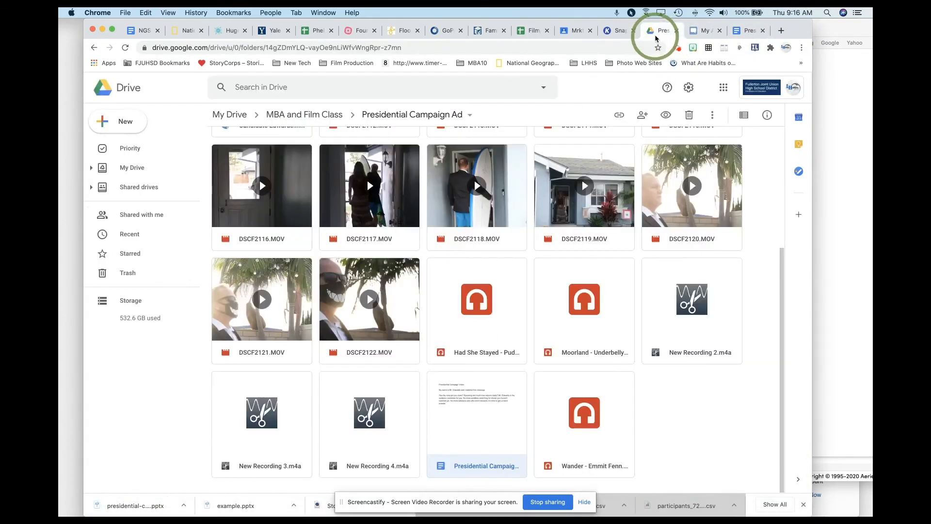
{"action": "scroll", "coordinate": [329, 237], "scroll_direction": "up", "scroll_amount": 5}
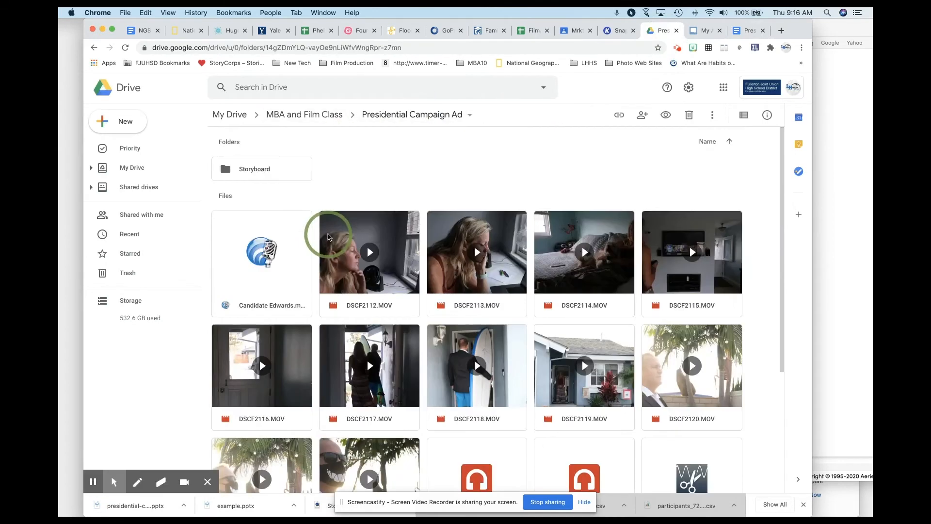
{"action": "double_click", "coordinate": [264, 174]}
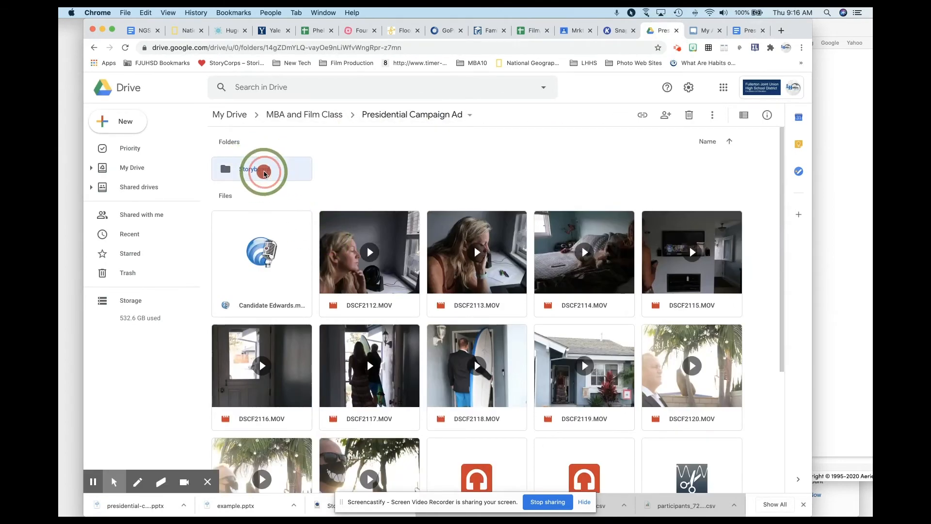
{"action": "left_click", "coordinate": [286, 211]}
{"action": "right_click", "coordinate": [286, 211]}
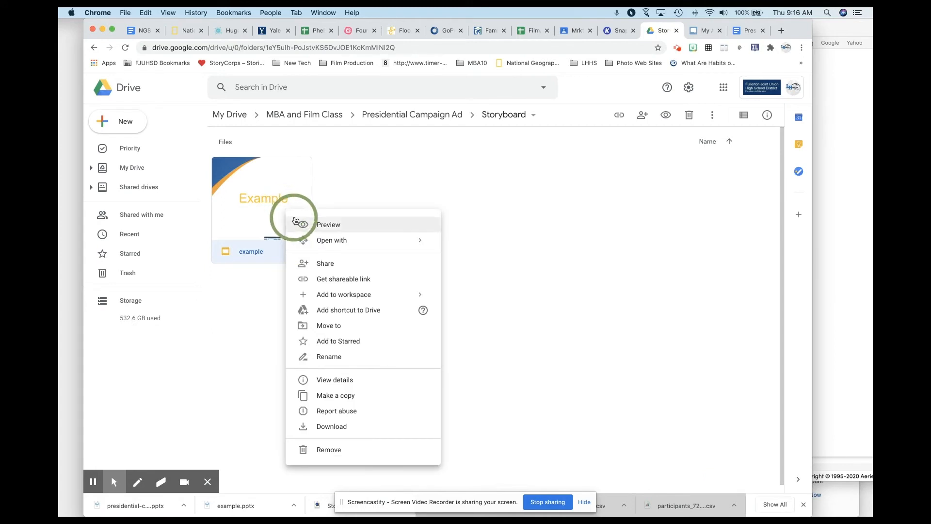
{"action": "left_click", "coordinate": [342, 448]}
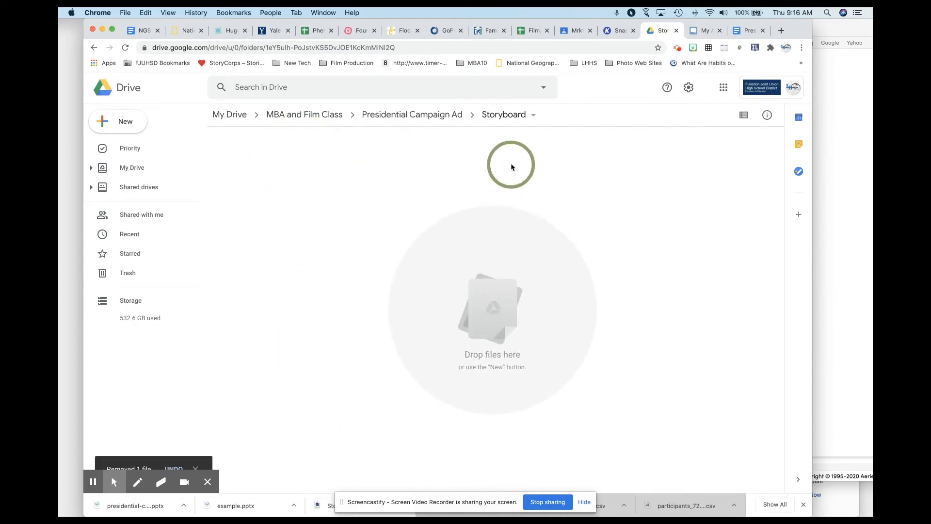
Step: Upload presidential-campaign-ad.pptx from Downloads to the Storyboard folder and open the uploaded presentation
{"action": "left_click", "coordinate": [125, 121]}
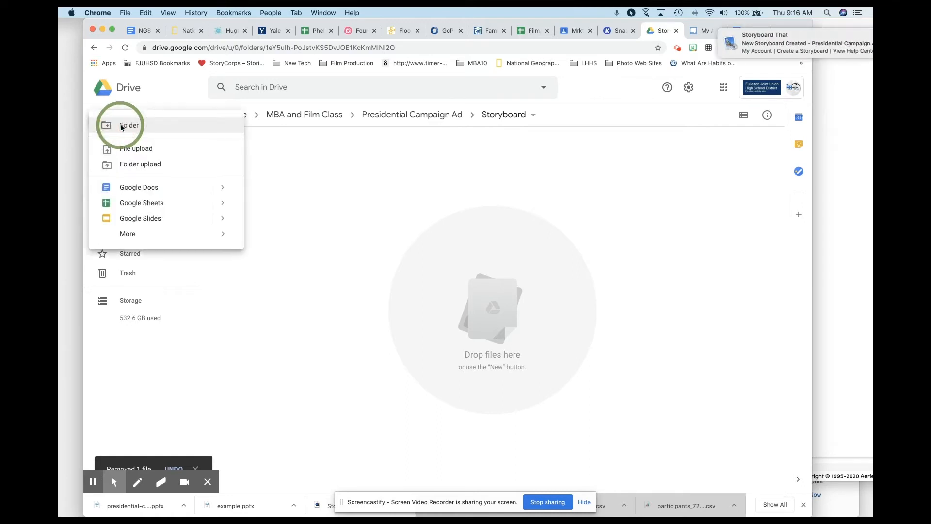
{"action": "left_click", "coordinate": [138, 153]}
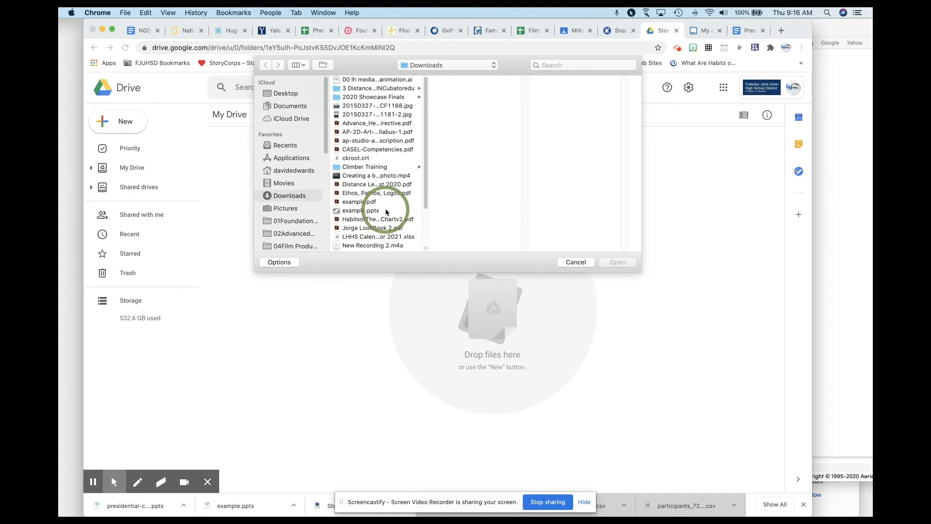
{"action": "scroll", "coordinate": [385, 208], "scroll_direction": "down", "scroll_amount": 3}
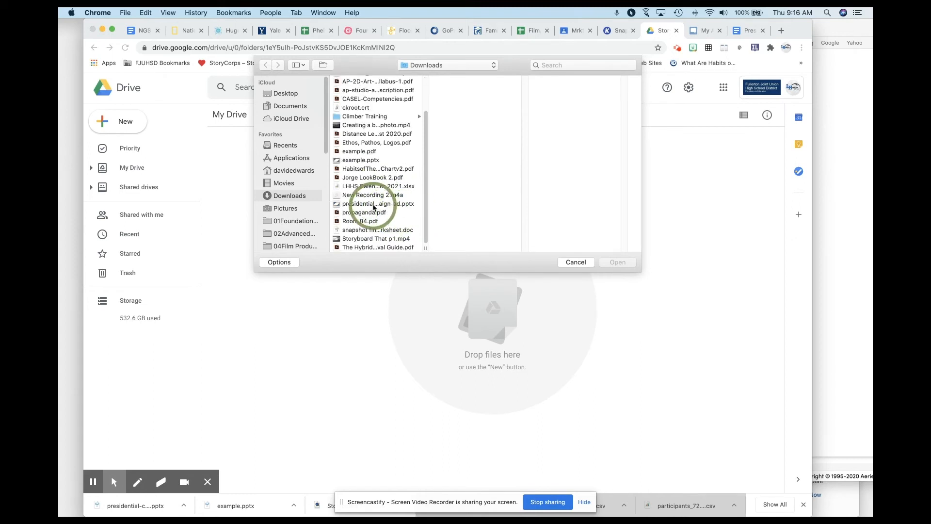
{"action": "left_click", "coordinate": [372, 205]}
{"action": "left_click", "coordinate": [617, 262]}
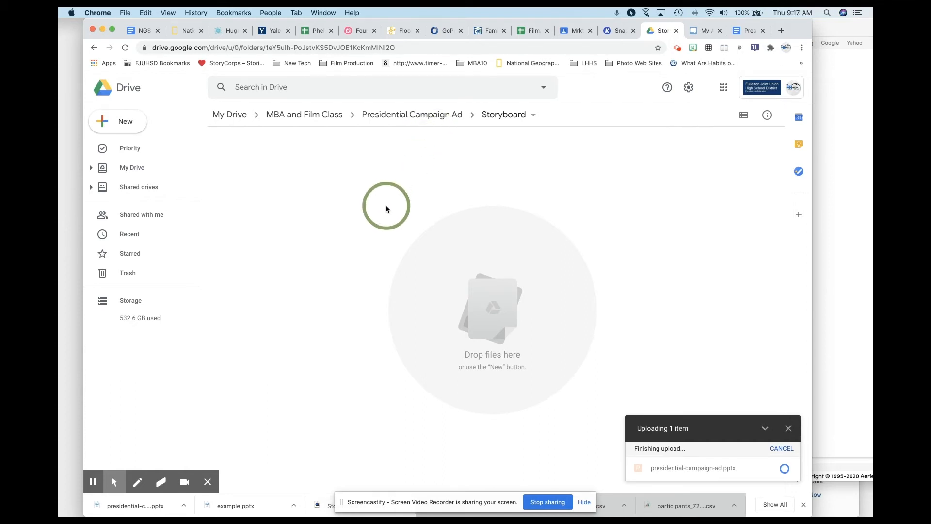
{"action": "double_click", "coordinate": [272, 200]}
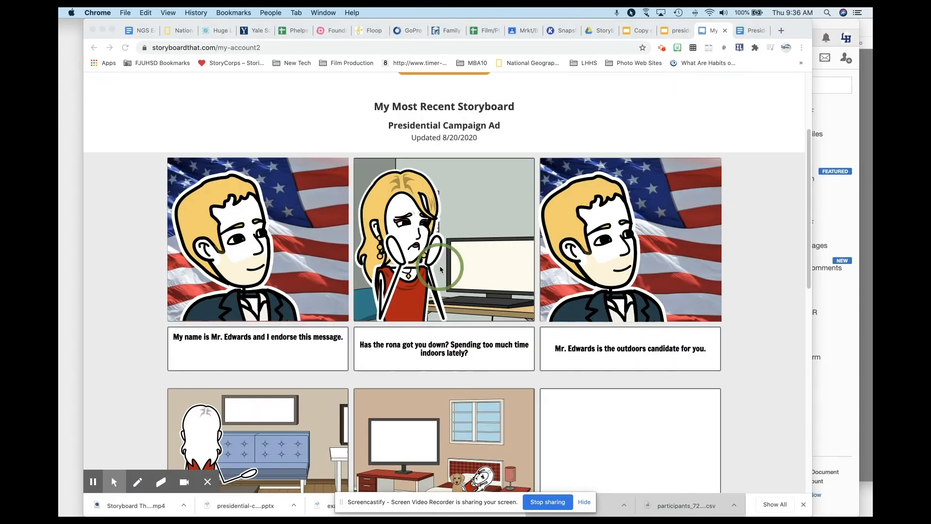
Step: Delete the Presidential Campaign Ad storyboard from the Storyboard That account page
{"action": "scroll", "coordinate": [439, 266], "scroll_direction": "down", "scroll_amount": 3}
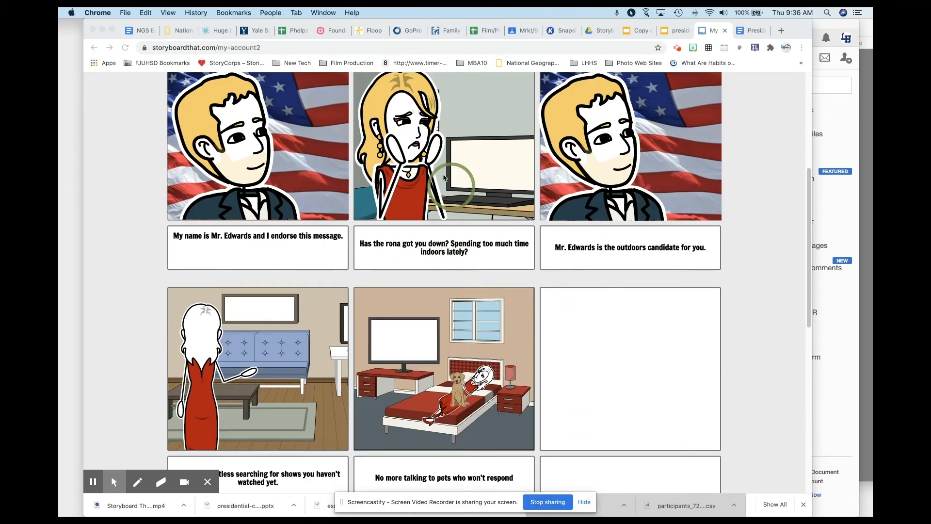
{"action": "scroll", "coordinate": [478, 320], "scroll_direction": "down", "scroll_amount": 1}
{"action": "scroll", "coordinate": [479, 322], "scroll_direction": "down", "scroll_amount": 4}
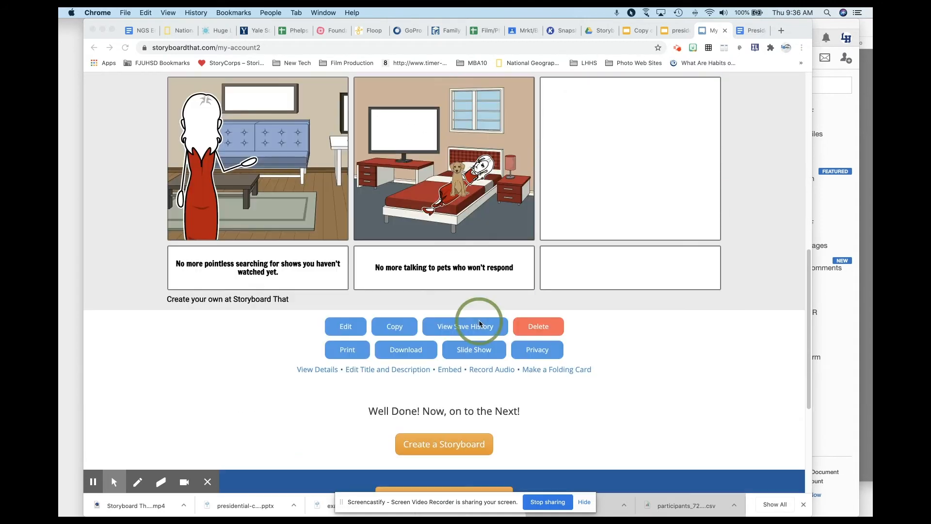
{"action": "left_click", "coordinate": [542, 327]}
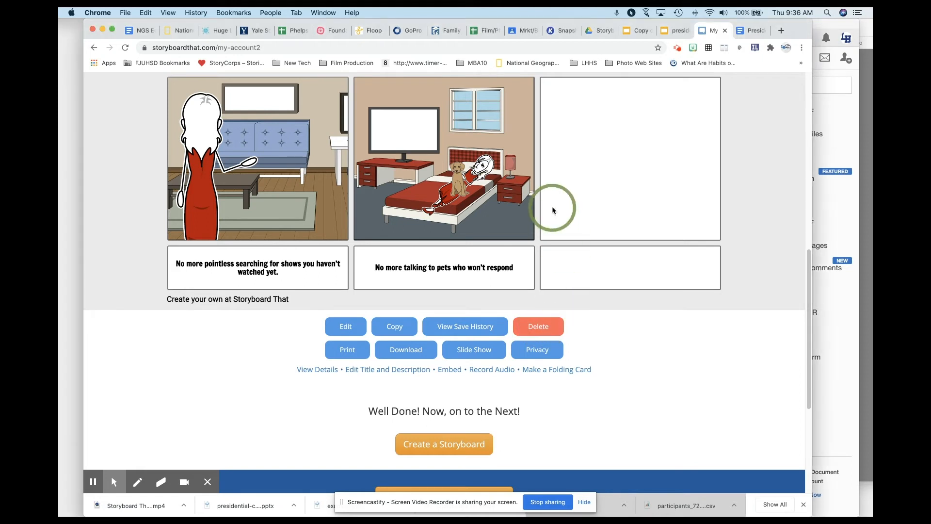
{"action": "left_click", "coordinate": [539, 324]}
{"action": "left_click", "coordinate": [483, 173]}
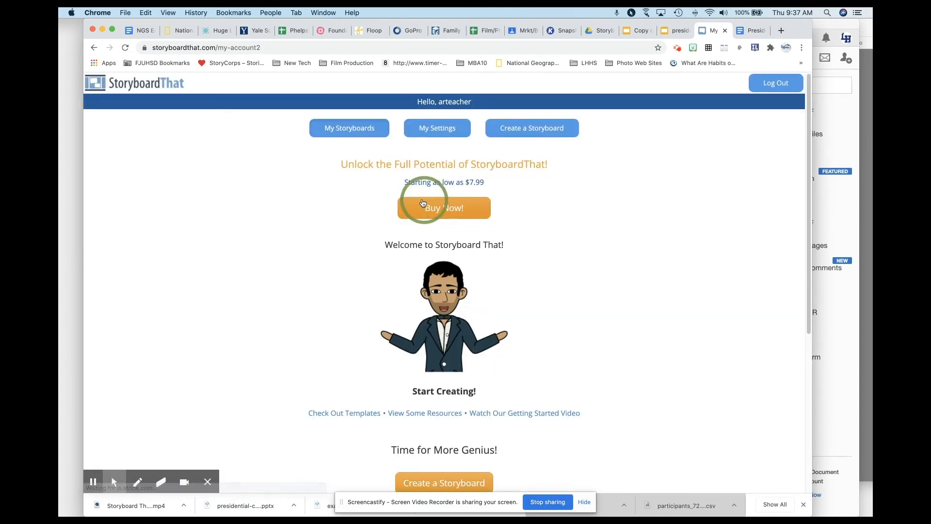
Step: Create a new storyboard and set its cell grid to 3 x 2
{"action": "scroll", "coordinate": [356, 404], "scroll_direction": "down", "scroll_amount": 2}
{"action": "left_click", "coordinate": [415, 427]}
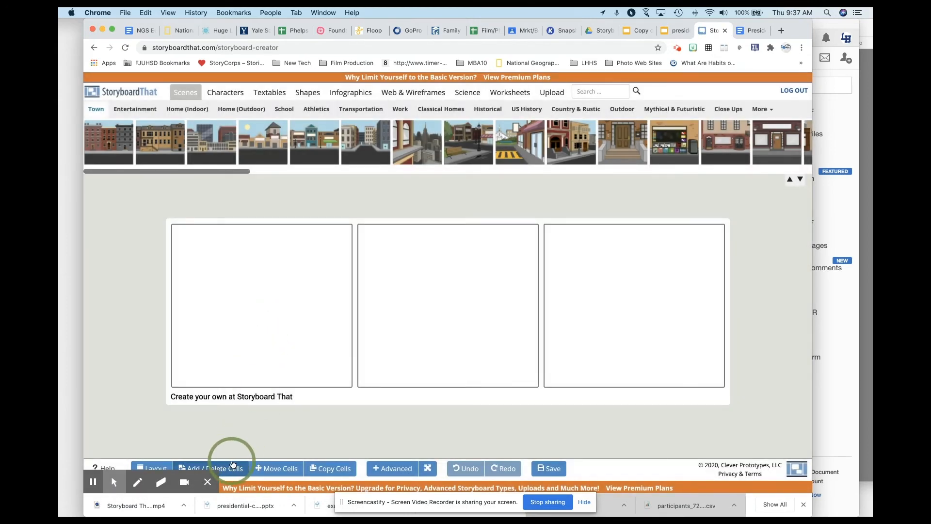
{"action": "left_click", "coordinate": [236, 461]}
{"action": "left_click", "coordinate": [433, 223]}
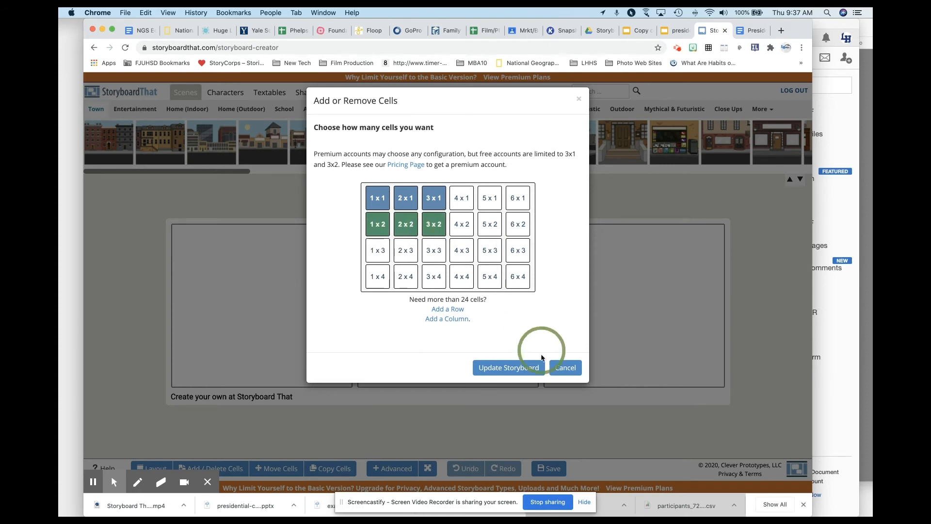
{"action": "left_click", "coordinate": [517, 368]}
Step: Apply the Cell & Description layout to the new storyboard
{"action": "scroll", "coordinate": [145, 349], "scroll_direction": "down", "scroll_amount": 2}
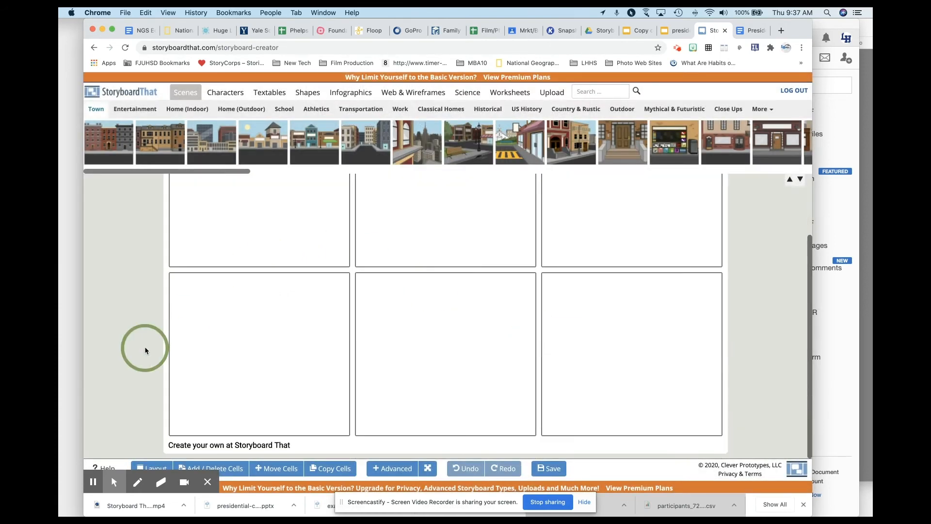
{"action": "left_click", "coordinate": [157, 469]}
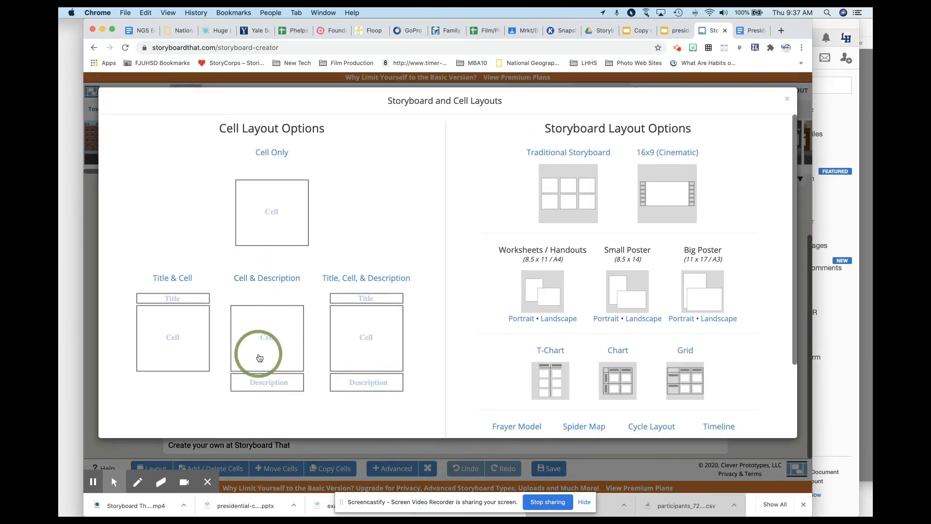
{"action": "left_click", "coordinate": [267, 343]}
Step: Search the image library for "house" and dismiss the search tip and premium account pop-ups
{"action": "scroll", "coordinate": [432, 370], "scroll_direction": "up", "scroll_amount": 2}
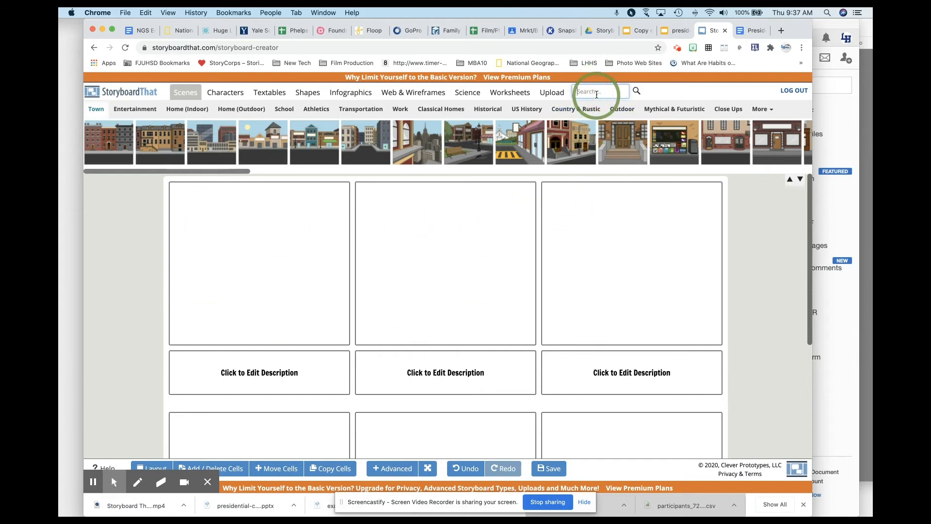
{"action": "type", "text": "se"}
{"action": "key", "text": "Return"}
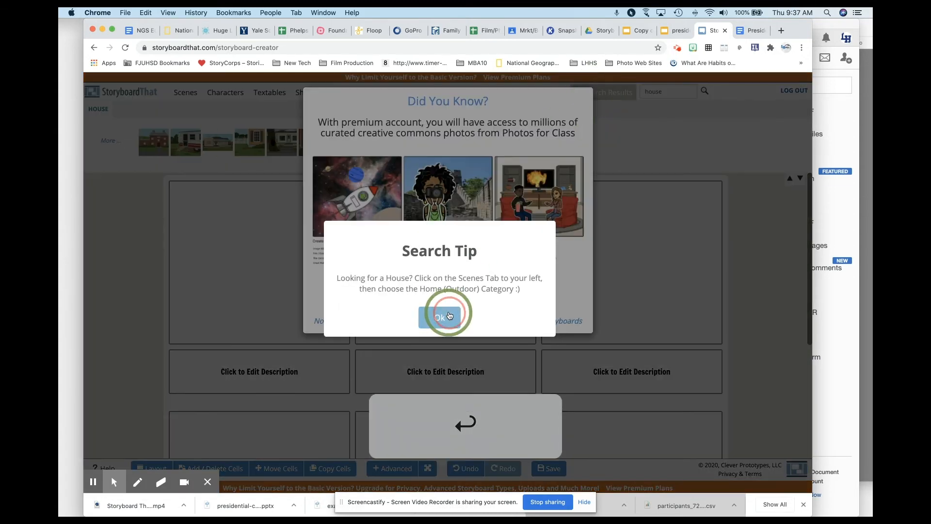
{"action": "left_click", "coordinate": [448, 315]}
{"action": "left_click", "coordinate": [473, 322]}
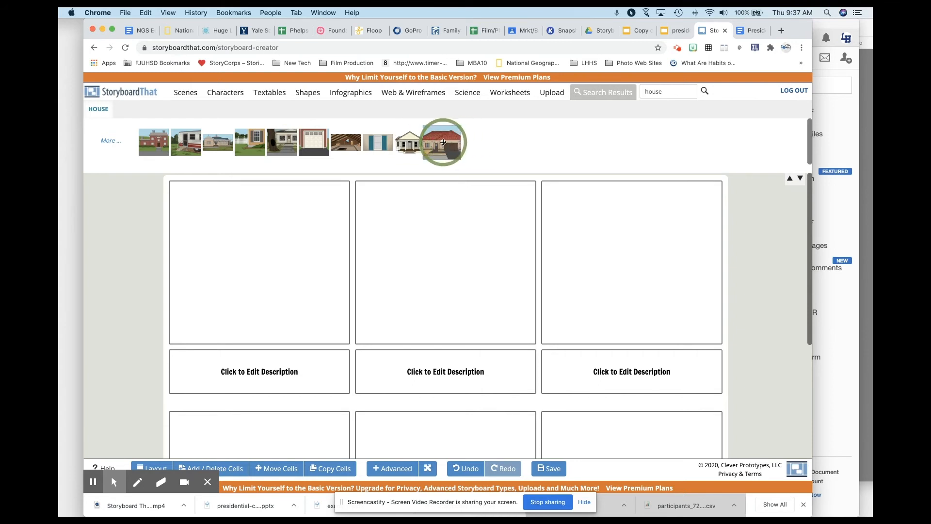
Step: Place the red-roofed house with garage in the first cell, setting Color 1 to dark gray and Color 2 to teal
{"action": "left_click_drag", "start_coordinate": [442, 142], "coordinate": [213, 272]}
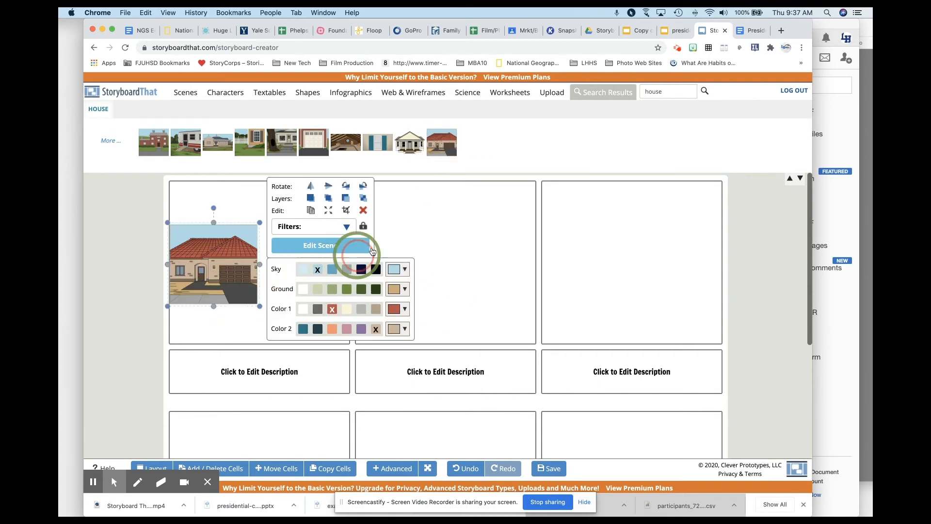
{"action": "left_click", "coordinate": [332, 269]}
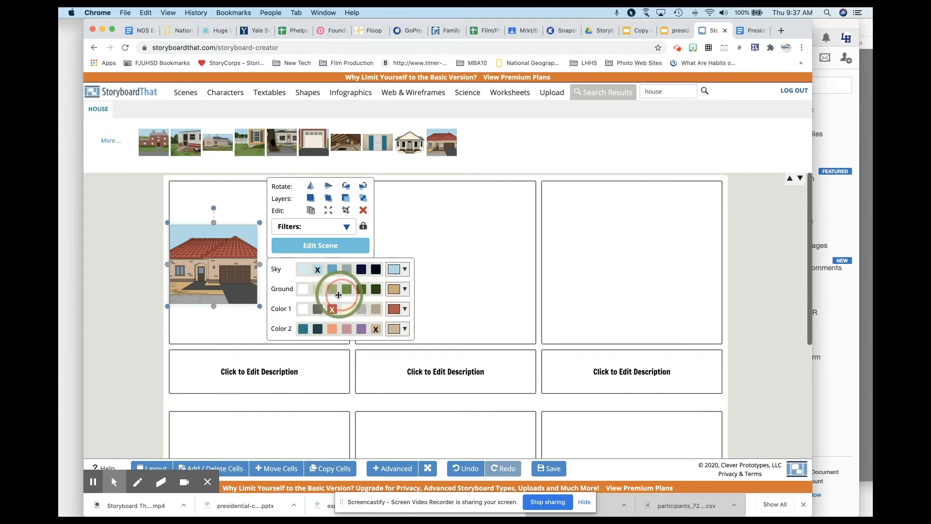
{"action": "left_click", "coordinate": [317, 309]}
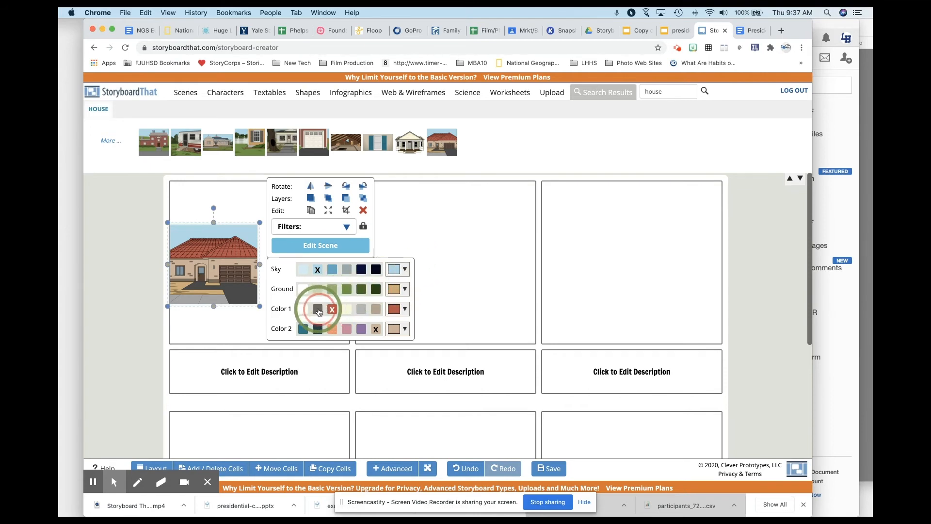
{"action": "left_click", "coordinate": [304, 330]}
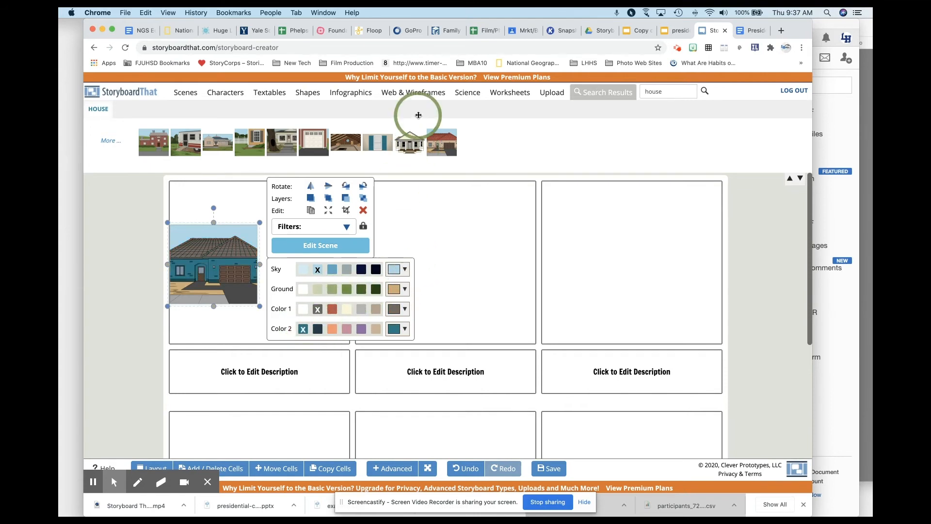
{"action": "left_click", "coordinate": [396, 329]}
{"action": "left_click_drag", "start_coordinate": [475, 356], "coordinate": [432, 354]}
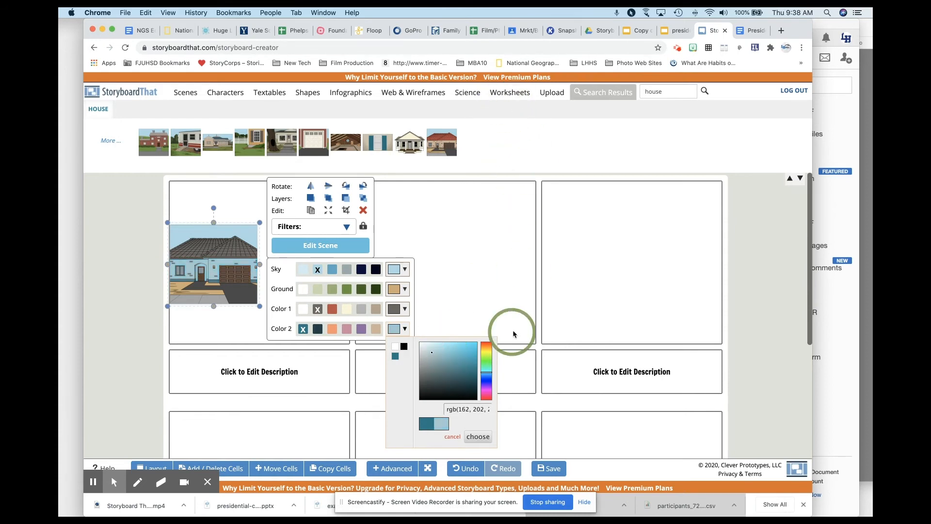
{"action": "left_click", "coordinate": [461, 254]}
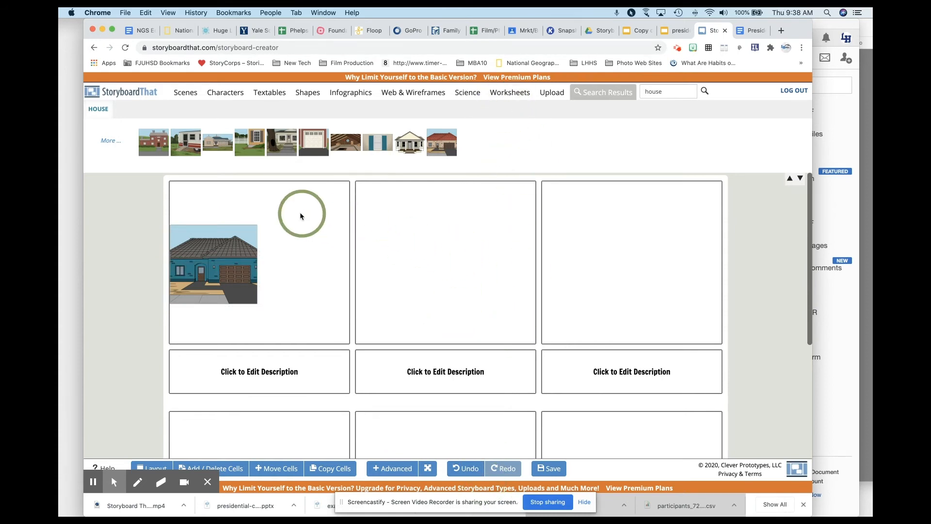
Step: Set Color 2 of the house in the first cell to a custom pale grayish blue
{"action": "left_click", "coordinate": [232, 258]}
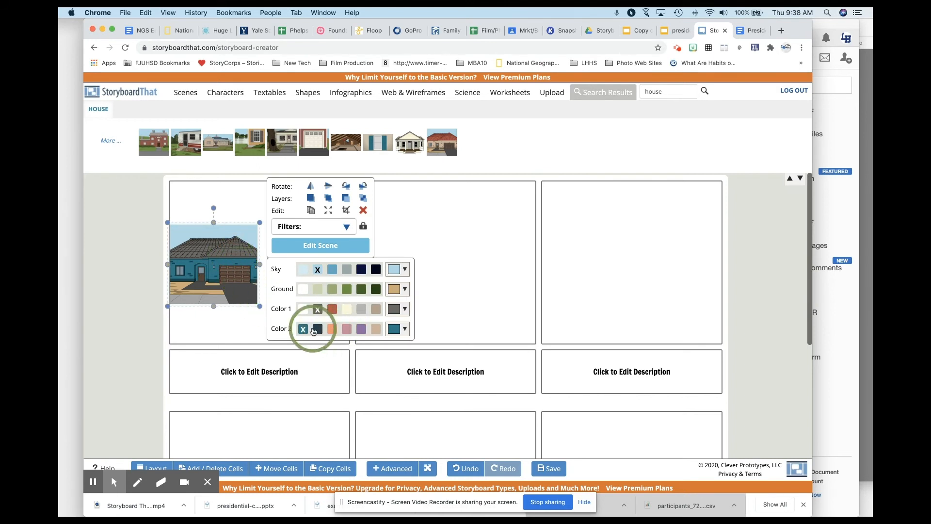
{"action": "left_click", "coordinate": [405, 330]}
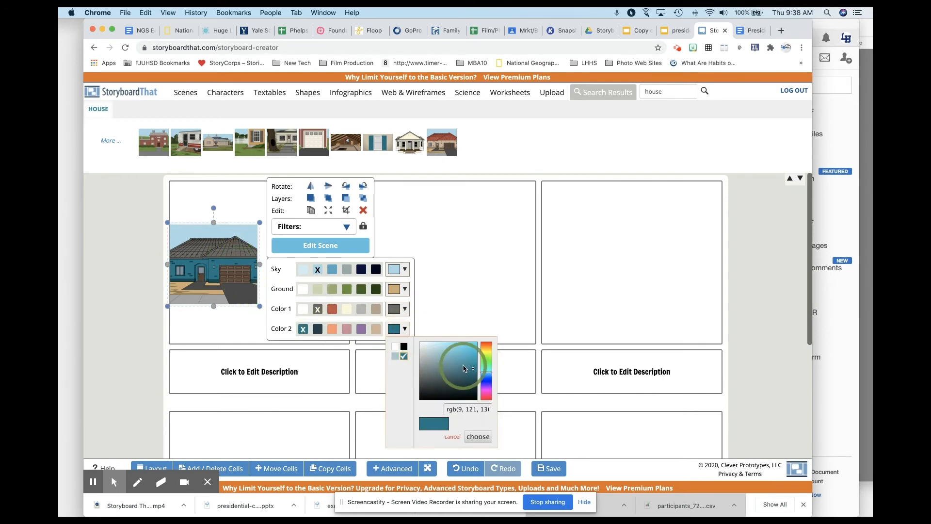
{"action": "left_click_drag", "start_coordinate": [464, 366], "coordinate": [439, 355]}
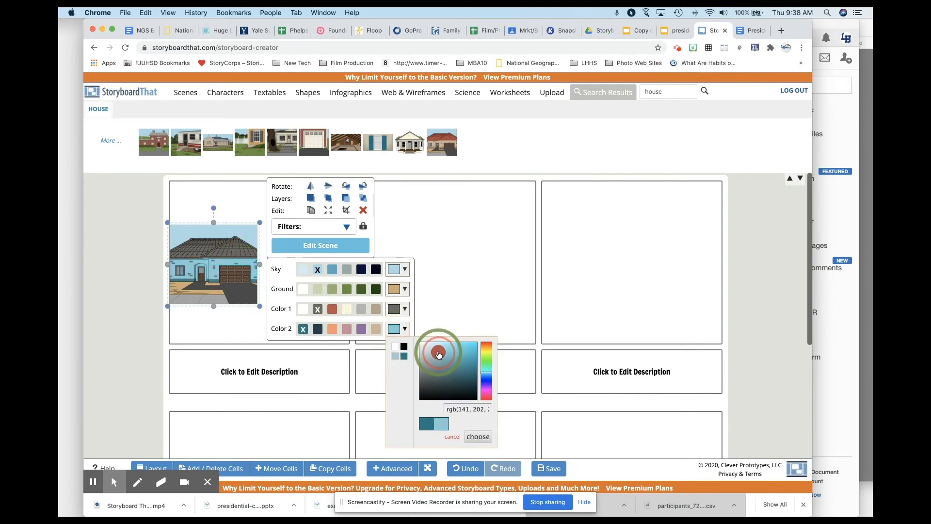
{"action": "left_click_drag", "start_coordinate": [438, 356], "coordinate": [434, 353]}
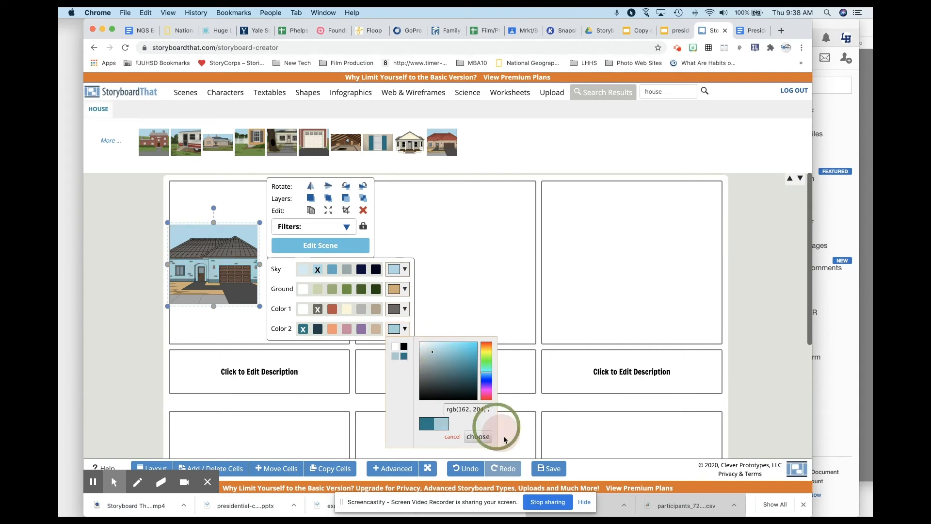
{"action": "left_click", "coordinate": [478, 436]}
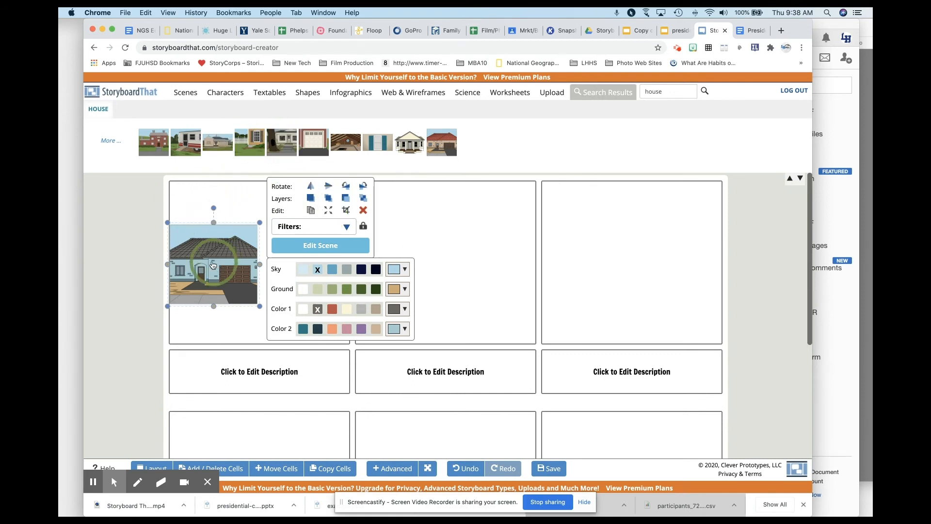
Step: Flip the house scene horizontally and enlarge it beyond the first cell's borders
{"action": "left_click", "coordinate": [329, 214]}
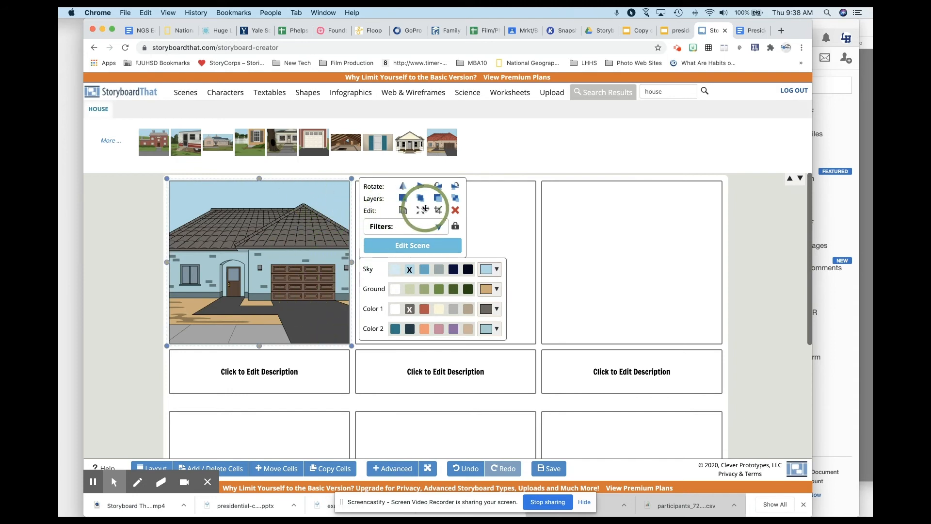
{"action": "left_click", "coordinate": [403, 187]}
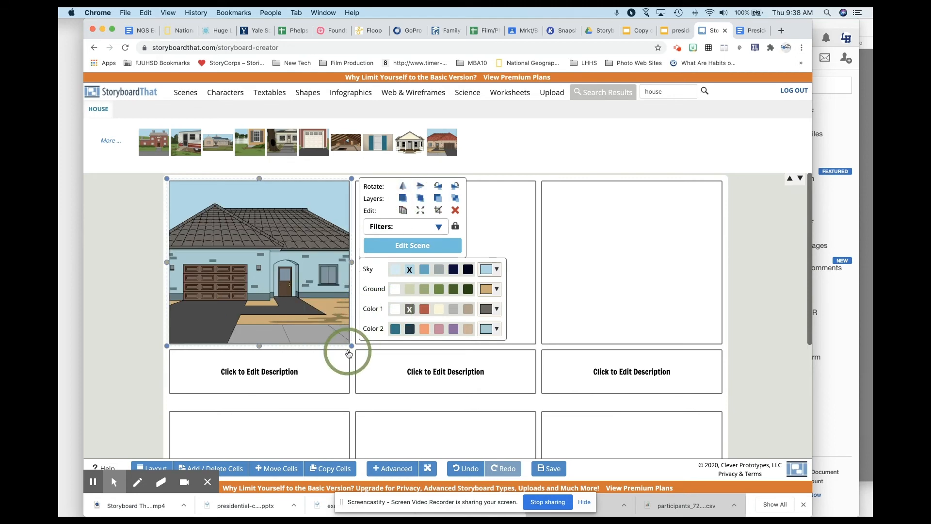
{"action": "left_click_drag", "start_coordinate": [350, 344], "coordinate": [441, 445]}
{"action": "left_click_drag", "start_coordinate": [305, 293], "coordinate": [274, 284]}
Step: Crop the house scene to the area around the front door and fit the cropped image to the first cell
{"action": "left_click", "coordinate": [509, 212]}
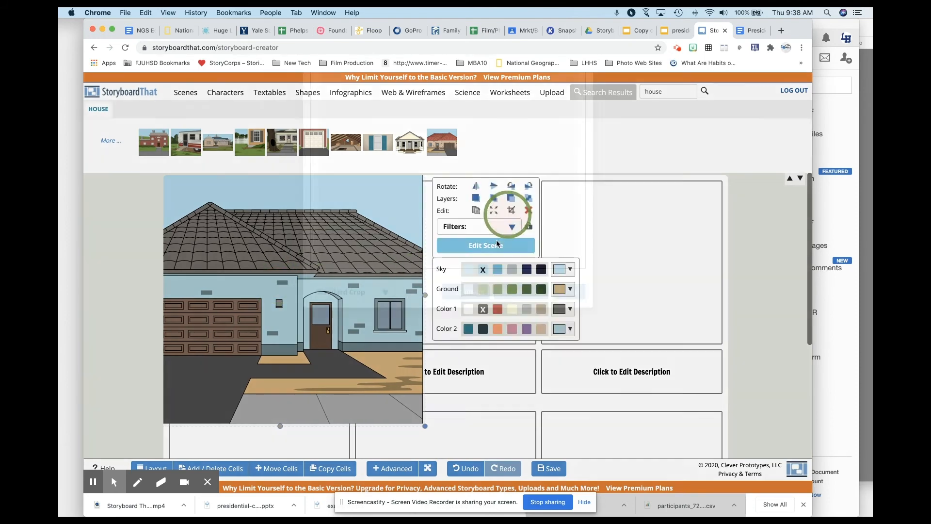
{"action": "left_click_drag", "start_coordinate": [589, 359], "coordinate": [554, 315]}
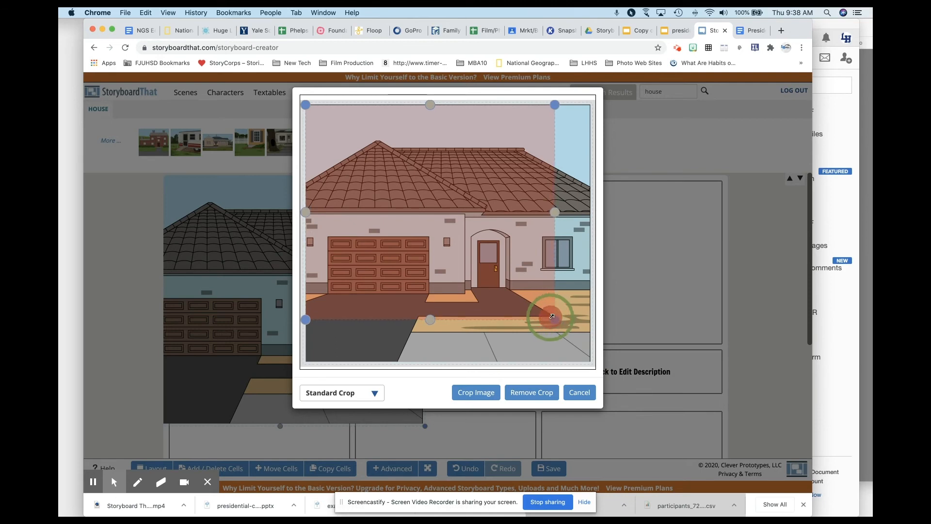
{"action": "left_click_drag", "start_coordinate": [306, 212], "coordinate": [457, 227]}
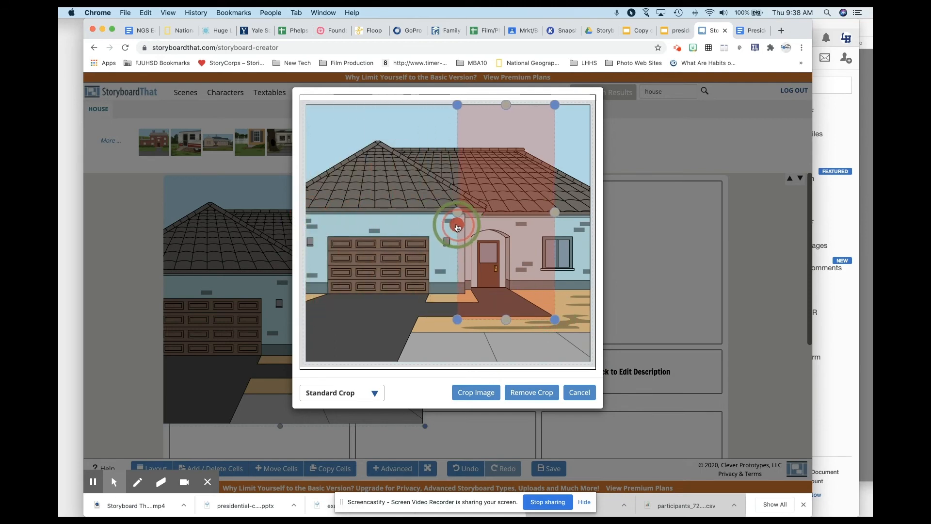
{"action": "left_click_drag", "start_coordinate": [502, 104], "coordinate": [500, 216]}
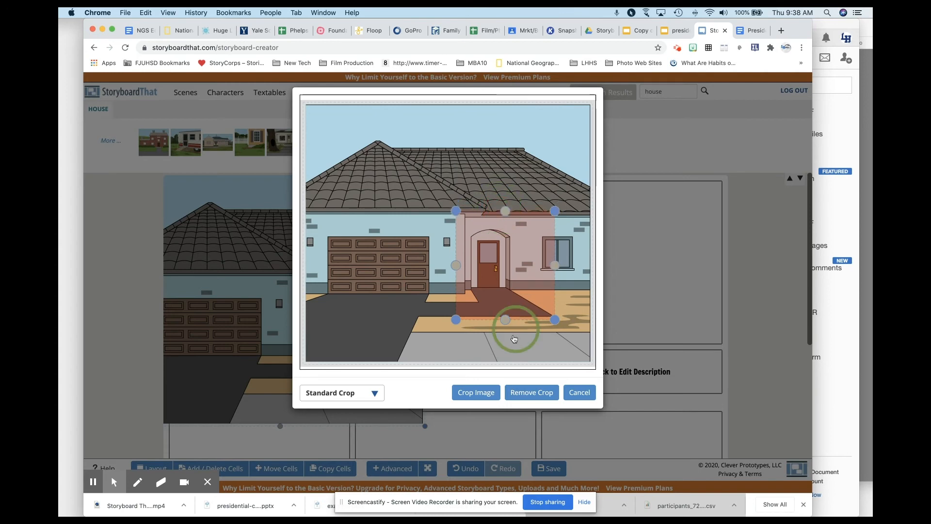
{"action": "left_click", "coordinate": [472, 396]}
{"action": "left_click_drag", "start_coordinate": [277, 290], "coordinate": [305, 238]}
{"action": "left_click", "coordinate": [373, 210]}
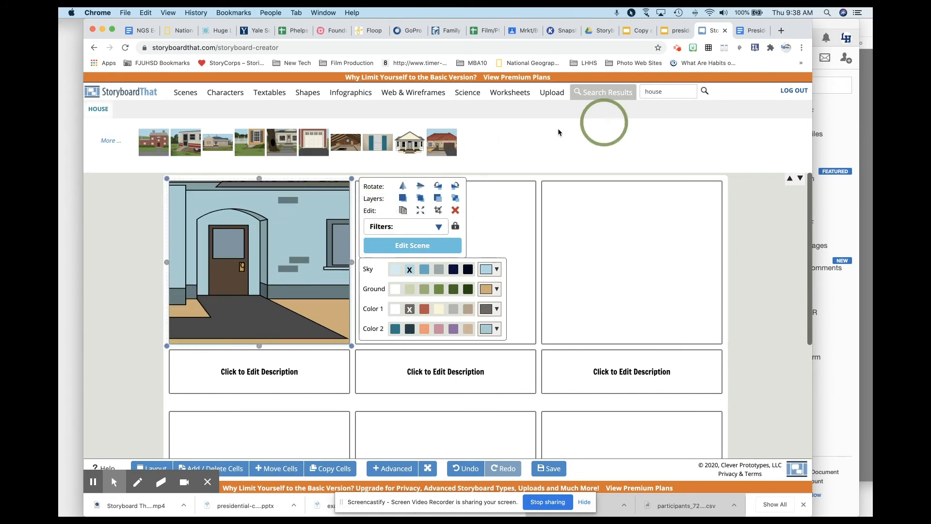
Step: Place the adult man in a dark jacket and blue pants in the first cell and turn him to the Back view
{"action": "left_click", "coordinate": [226, 92]}
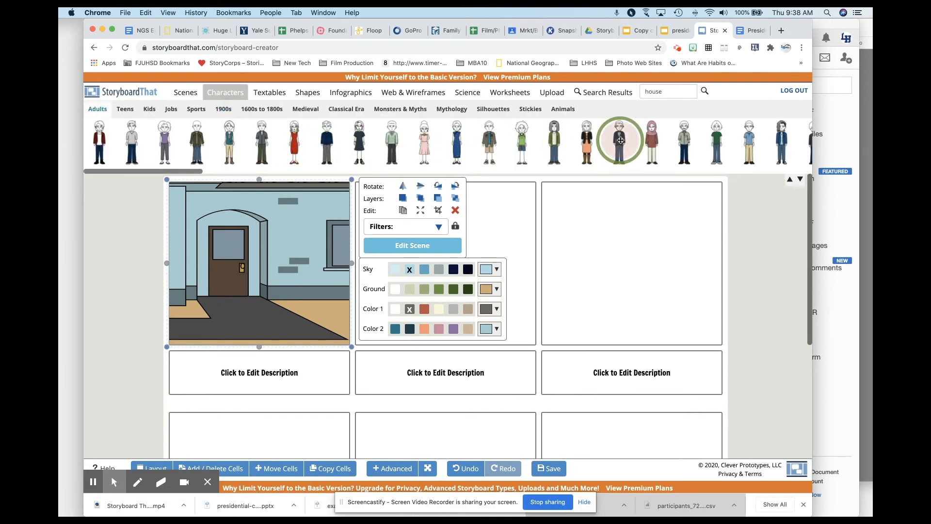
{"action": "left_click_drag", "start_coordinate": [620, 139], "coordinate": [241, 276]}
{"action": "left_click", "coordinate": [310, 200]}
{"action": "left_click", "coordinate": [345, 216]}
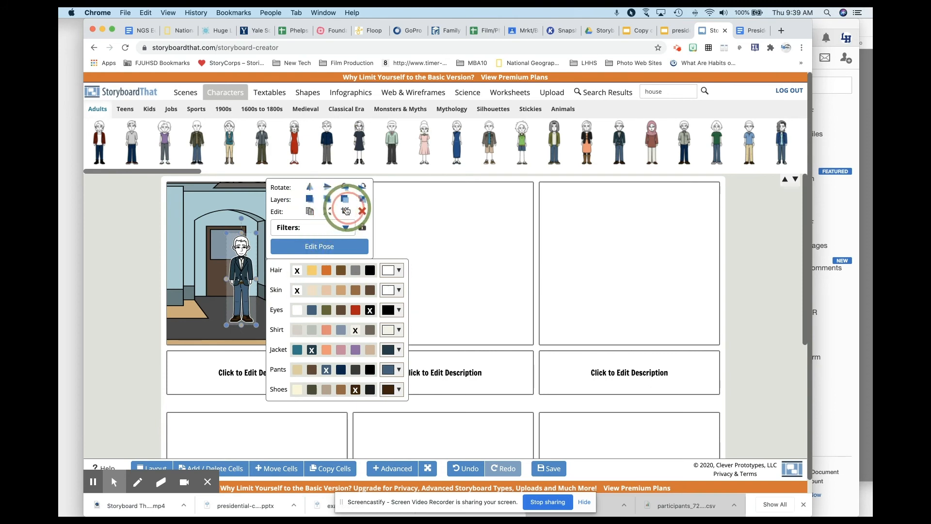
{"action": "left_click", "coordinate": [321, 245]}
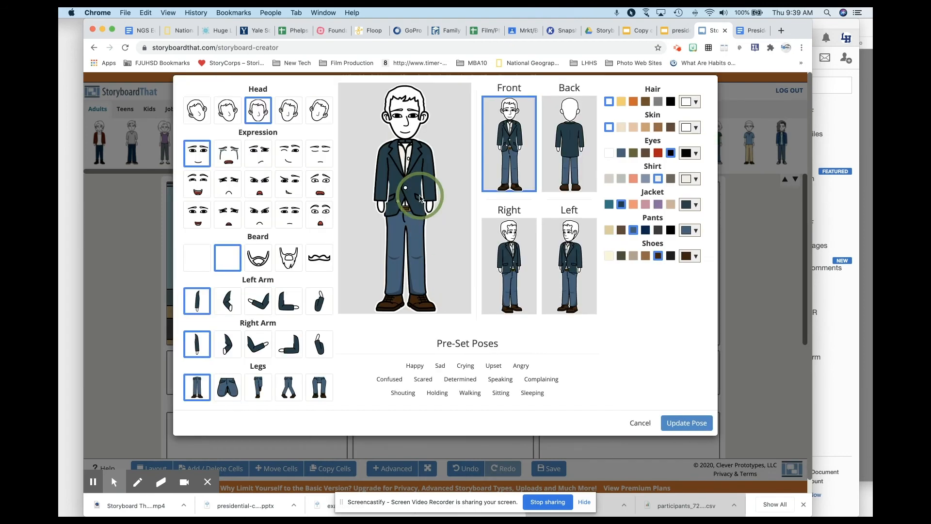
{"action": "left_click", "coordinate": [563, 155]}
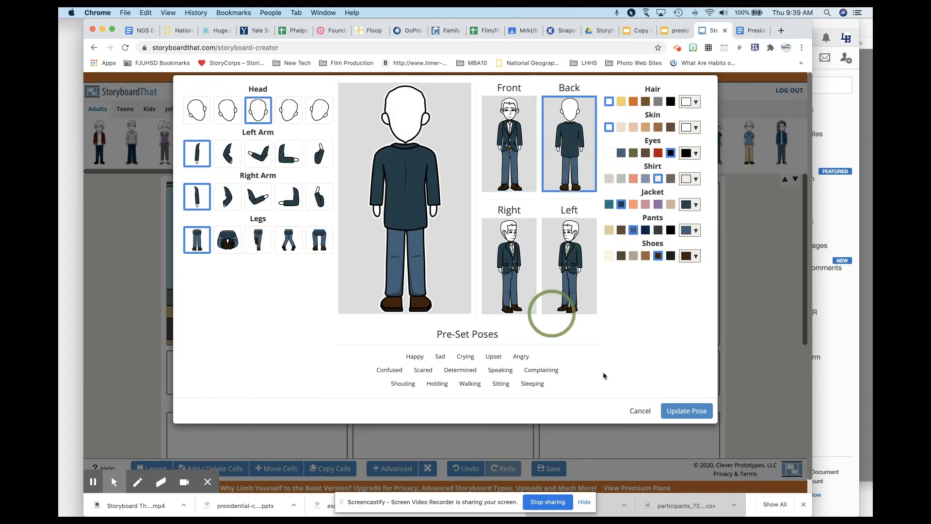
{"action": "left_click", "coordinate": [681, 411]}
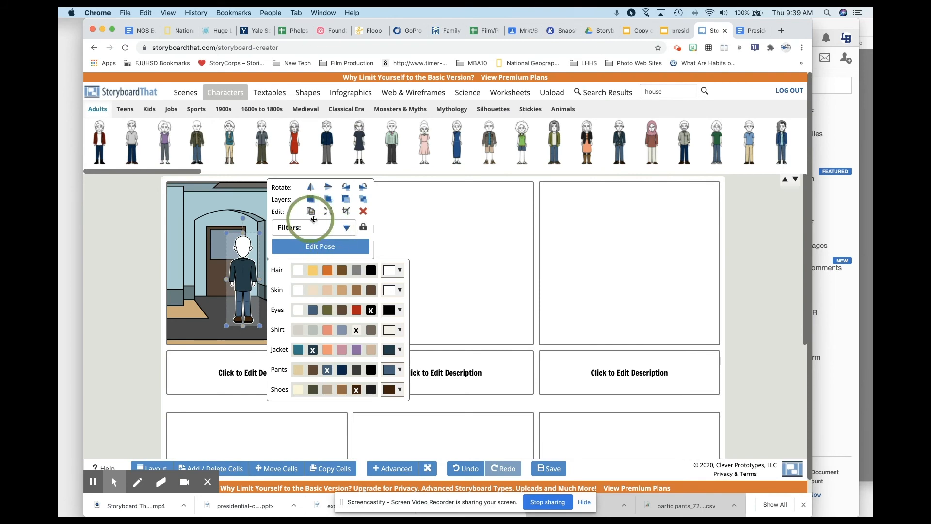
Step: Crop the man's lower legs and feet off with the Standard Crop
{"action": "left_click", "coordinate": [346, 211]}
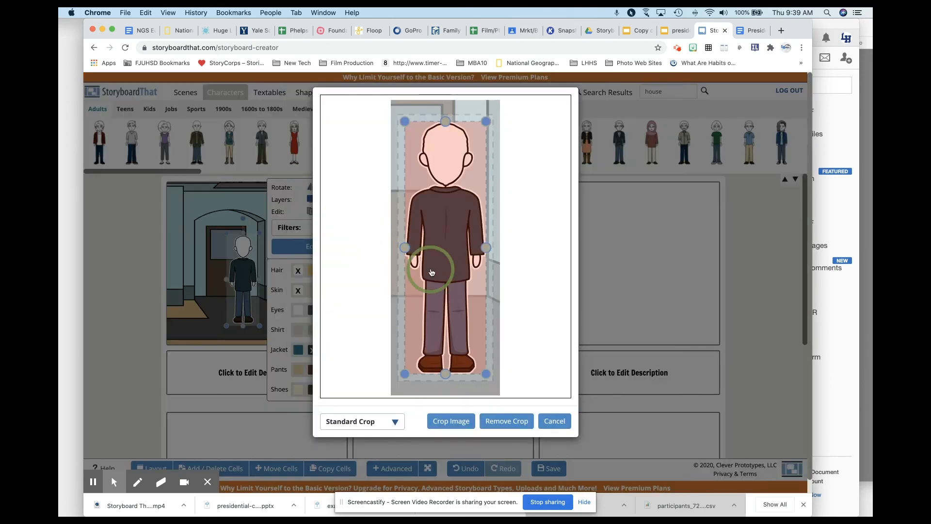
{"action": "left_click_drag", "start_coordinate": [447, 376], "coordinate": [445, 307]}
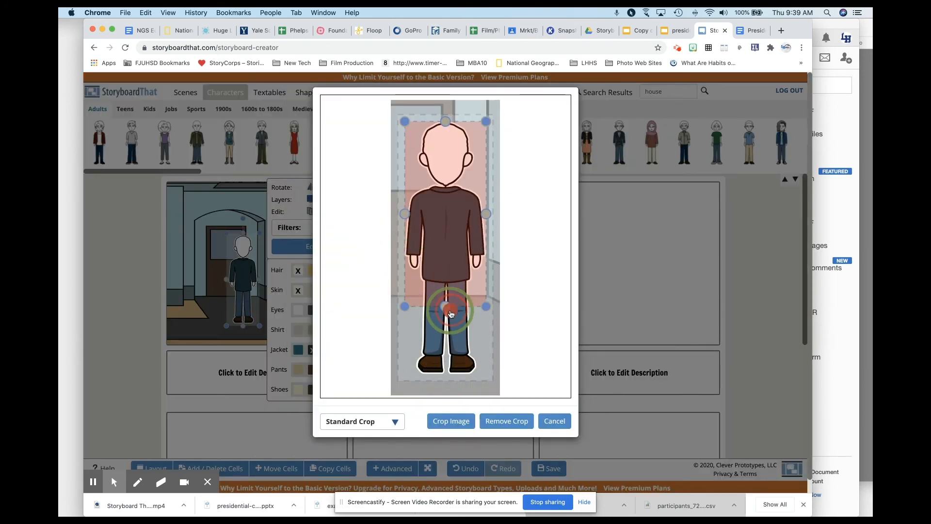
{"action": "left_click", "coordinate": [447, 425]}
{"action": "left_click", "coordinate": [257, 286]}
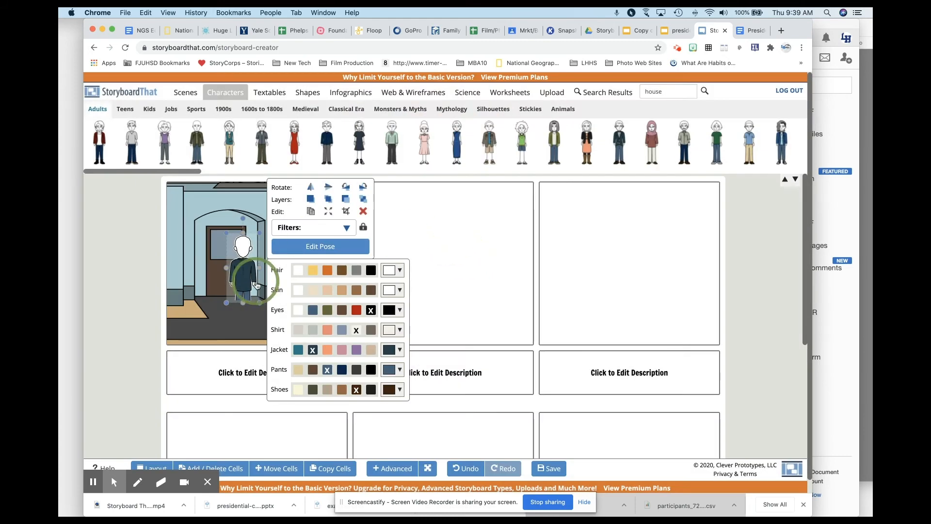
Step: Enlarge the cropped man and position him along the first cell's left edge, beside the front door
{"action": "left_click_drag", "start_coordinate": [241, 279], "coordinate": [173, 324]}
{"action": "left_click", "coordinate": [187, 285]}
{"action": "left_click_drag", "start_coordinate": [193, 276], "coordinate": [237, 236]}
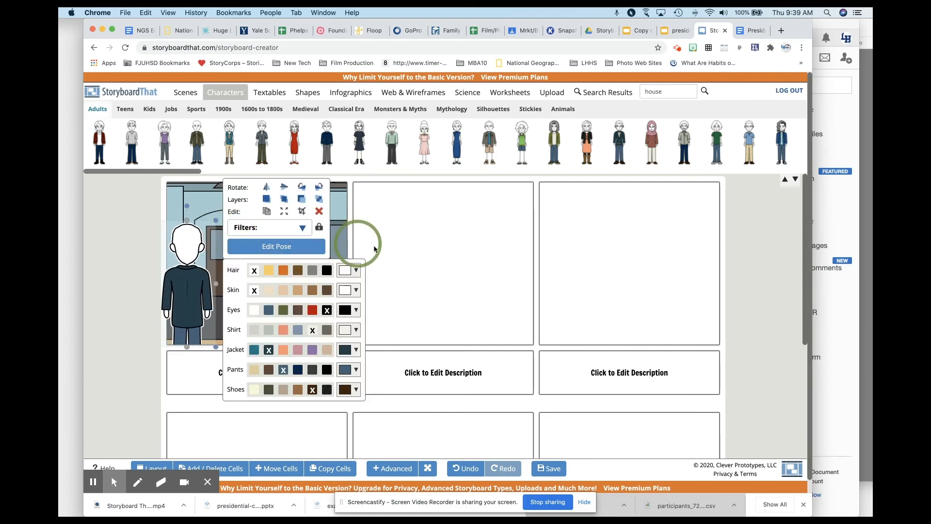
Step: Search the image library for "surfboard" and for "board", and deselect the man
{"action": "left_click", "coordinate": [590, 92]}
{"action": "type", "text": "surfboard"}
{"action": "key", "text": "Return"}
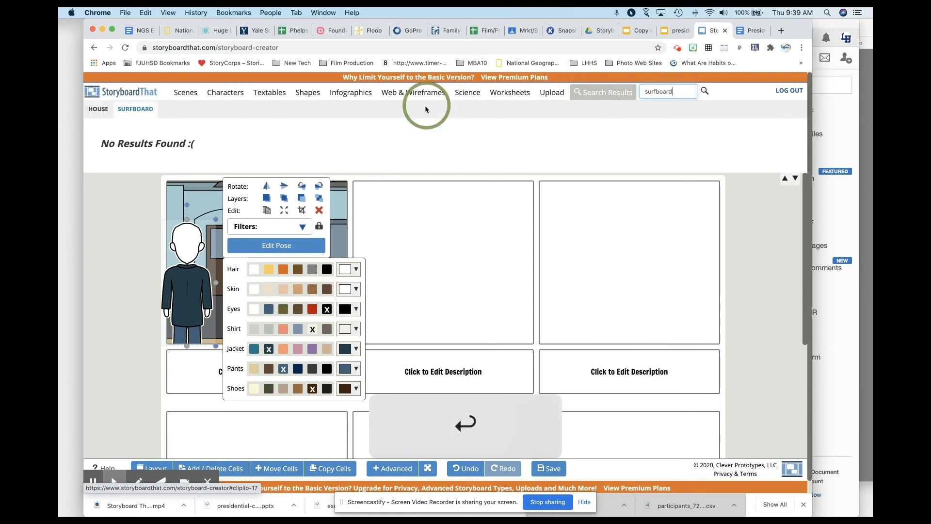
{"action": "double_click", "coordinate": [657, 92]}
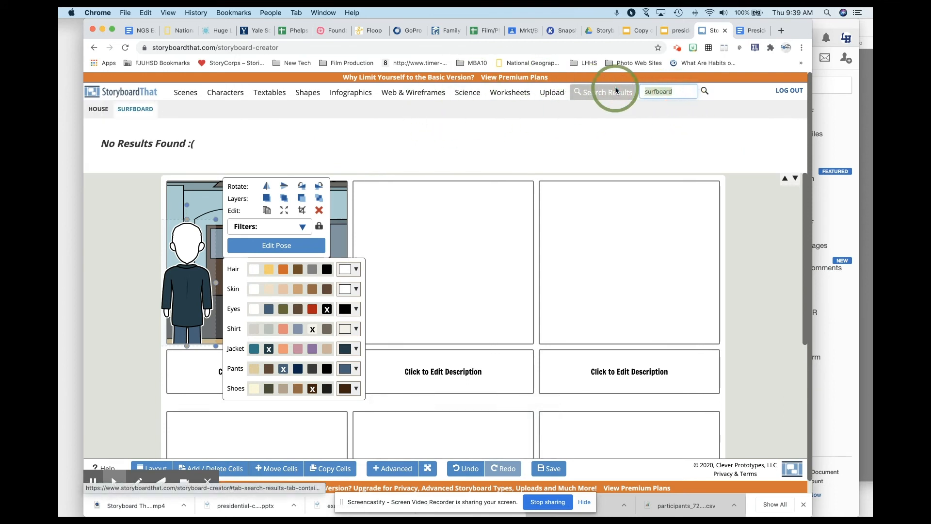
{"action": "type", "text": "board"}
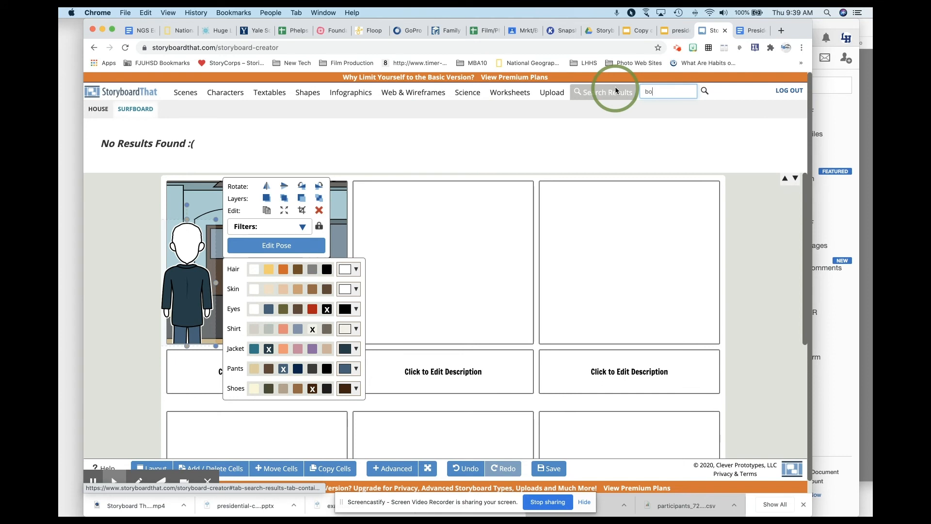
{"action": "key", "text": "Return"}
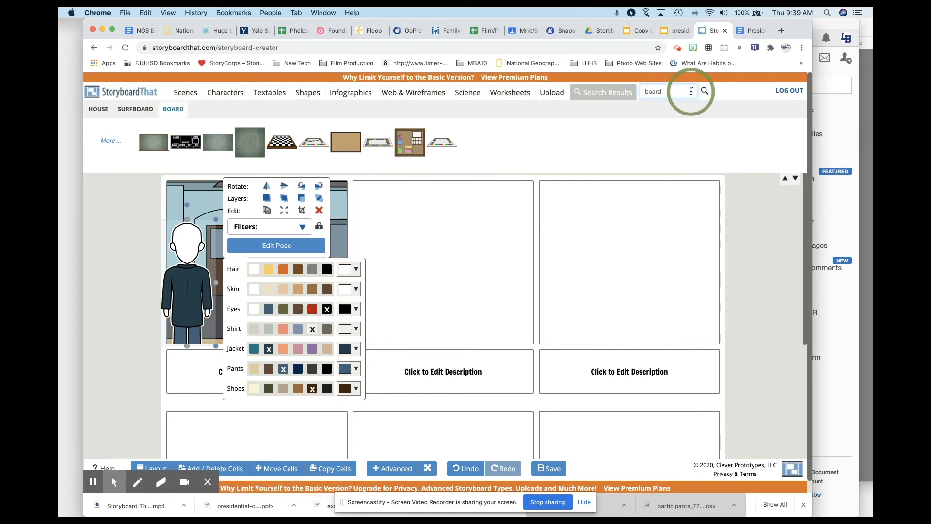
{"action": "double_click", "coordinate": [669, 92]}
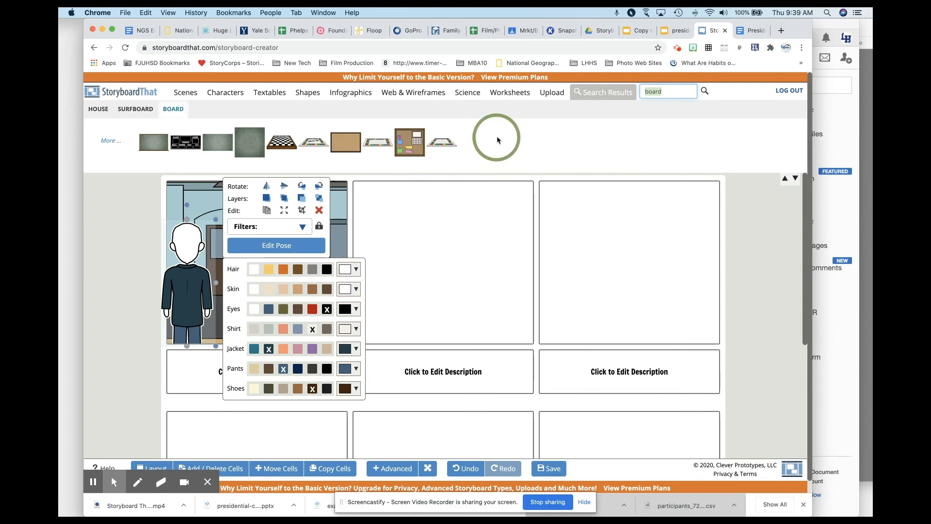
{"action": "left_click", "coordinate": [587, 125]}
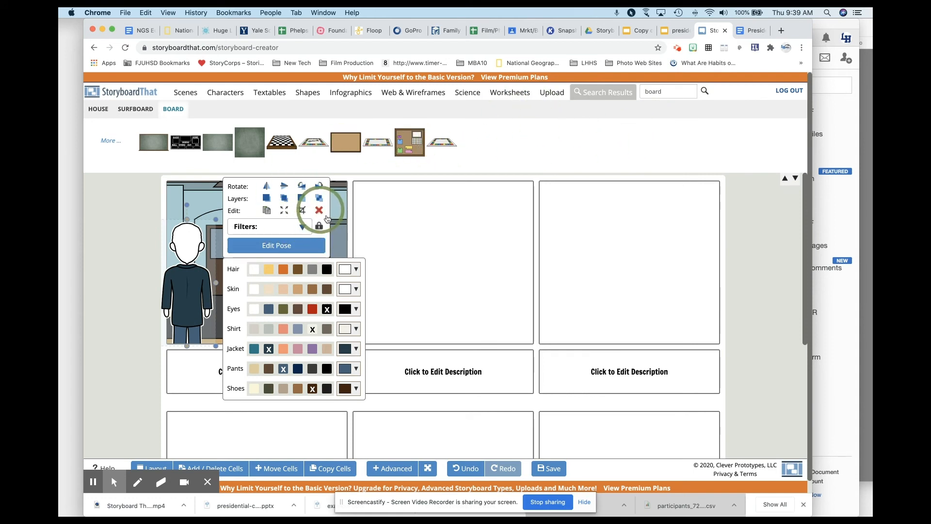
{"action": "left_click", "coordinate": [428, 230]}
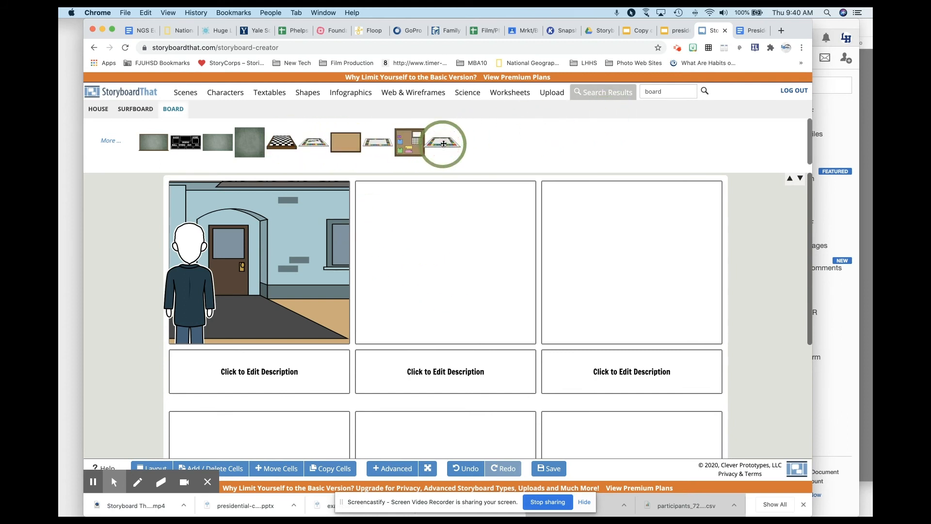
Step: Place a multicolored game board in the first cell and stretch it into a tall, larger shape
{"action": "left_click_drag", "start_coordinate": [444, 144], "coordinate": [245, 254]}
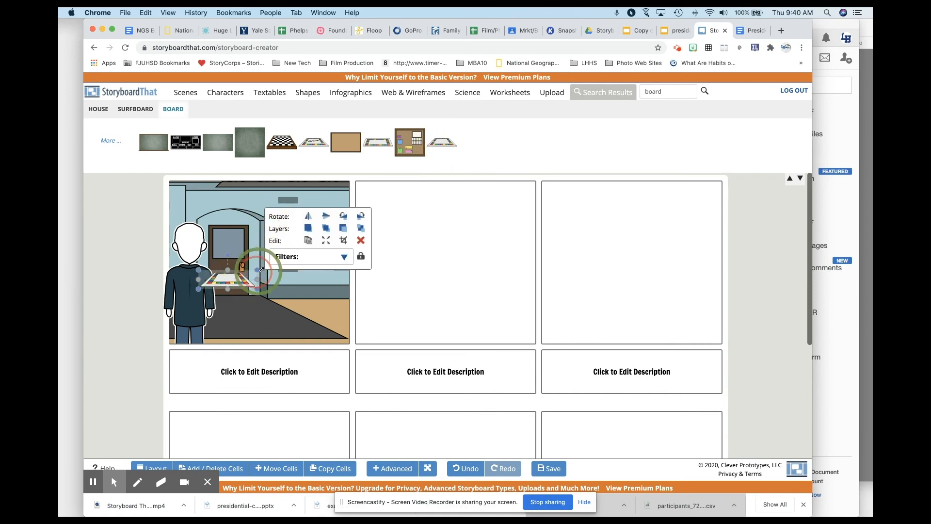
{"action": "left_click", "coordinate": [250, 272]}
{"action": "left_click_drag", "start_coordinate": [227, 266], "coordinate": [231, 297]}
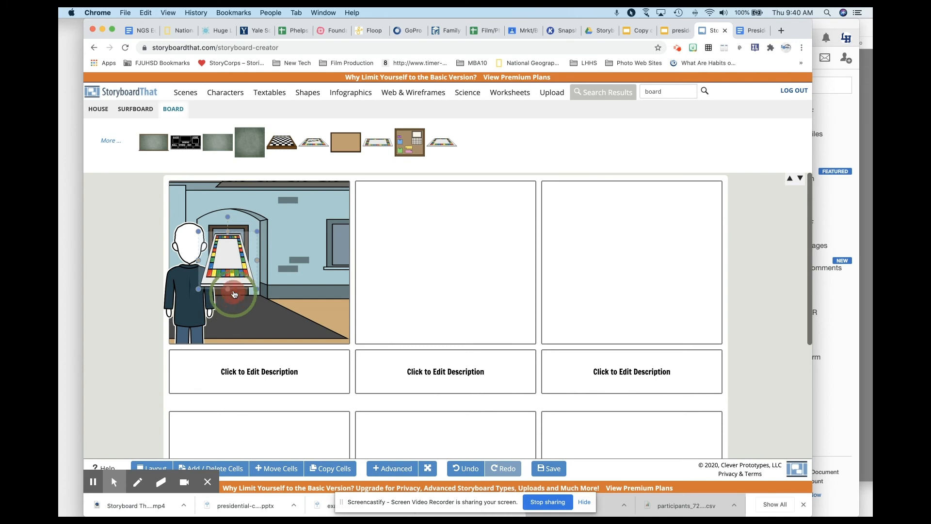
{"action": "left_click_drag", "start_coordinate": [229, 259], "coordinate": [266, 257]}
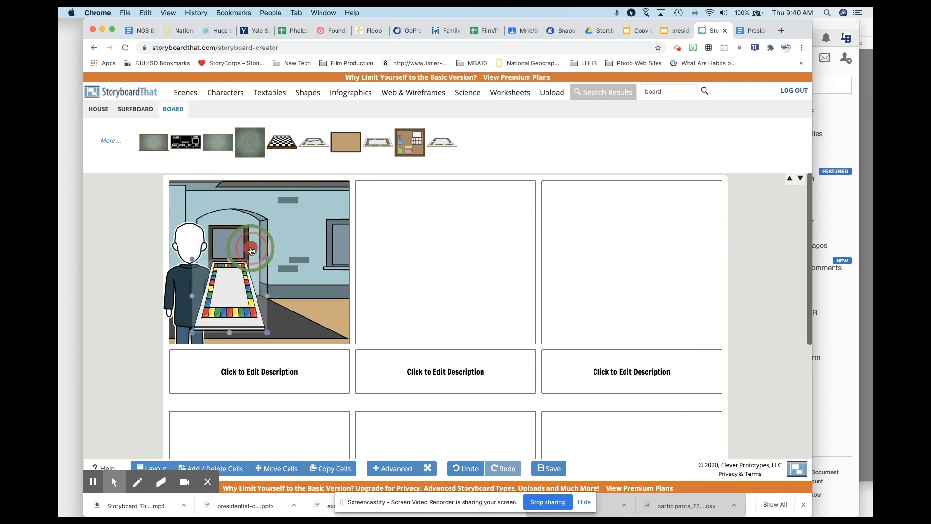
Step: Narrow the game board and tilt it clockwise so it sits at the man's side as if carried under his arm
{"action": "left_click", "coordinate": [267, 302]}
{"action": "left_click_drag", "start_coordinate": [267, 294], "coordinate": [257, 295]}
{"action": "left_click", "coordinate": [224, 257]}
{"action": "left_click_drag", "start_coordinate": [229, 244], "coordinate": [263, 260]}
{"action": "left_click_drag", "start_coordinate": [239, 292], "coordinate": [237, 288]}
Step: Write the first cell's description, stating that the named man is approaching the house with a surfboard
{"action": "left_click", "coordinate": [233, 365]}
{"action": "type", "text": "Mr. Edwards"}
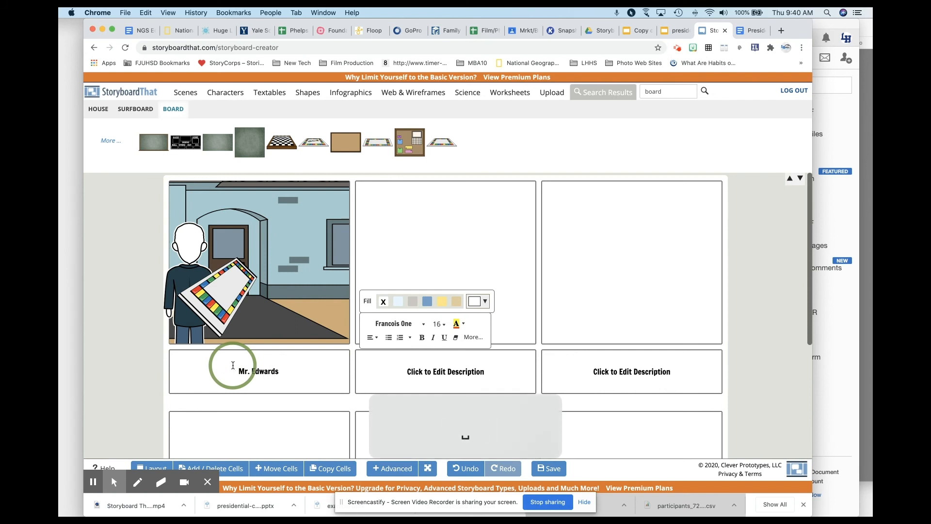
{"action": "type", "text": " approaching the house with a surfboard."}
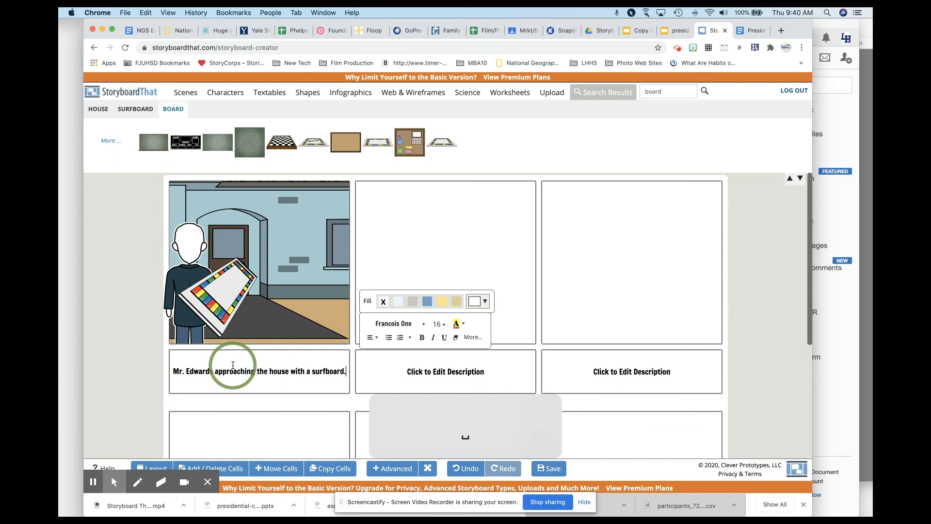
{"action": "left_click", "coordinate": [790, 196]}
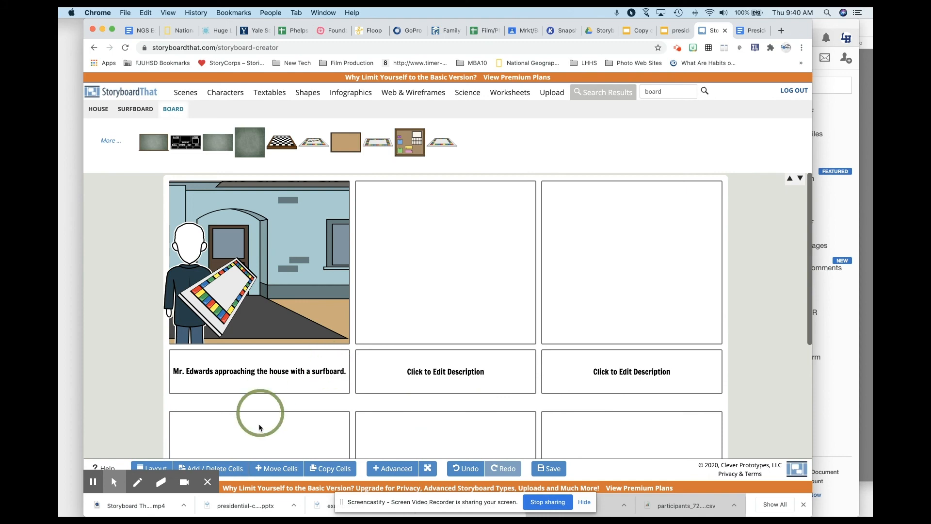
Step: Save the storyboard under the title "PC p2", leaving the optional description empty
{"action": "left_click", "coordinate": [549, 468]}
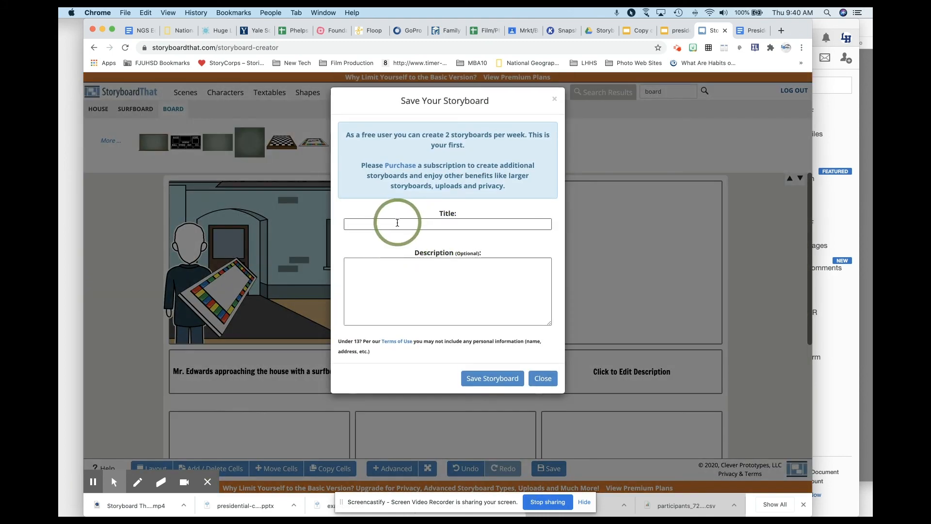
{"action": "left_click", "coordinate": [398, 223]}
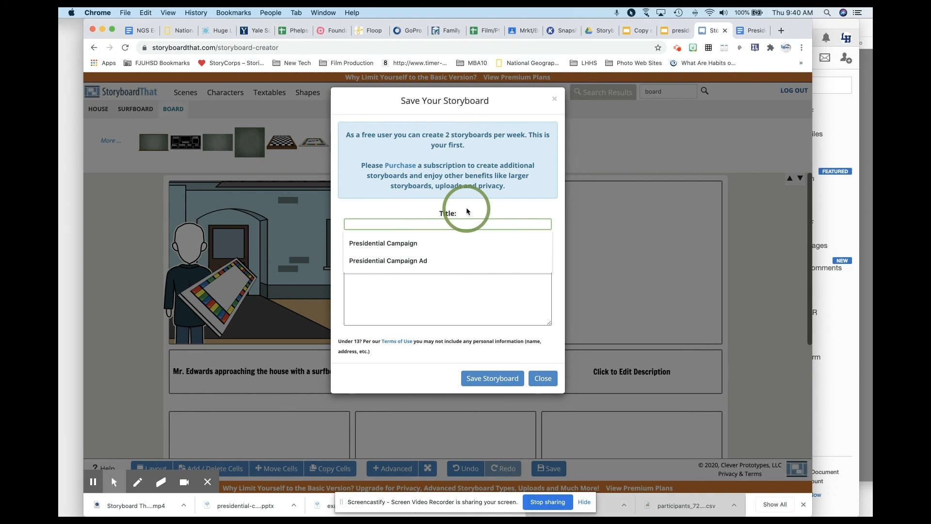
{"action": "key", "text": "shift"}
{"action": "type", "text": "P"}
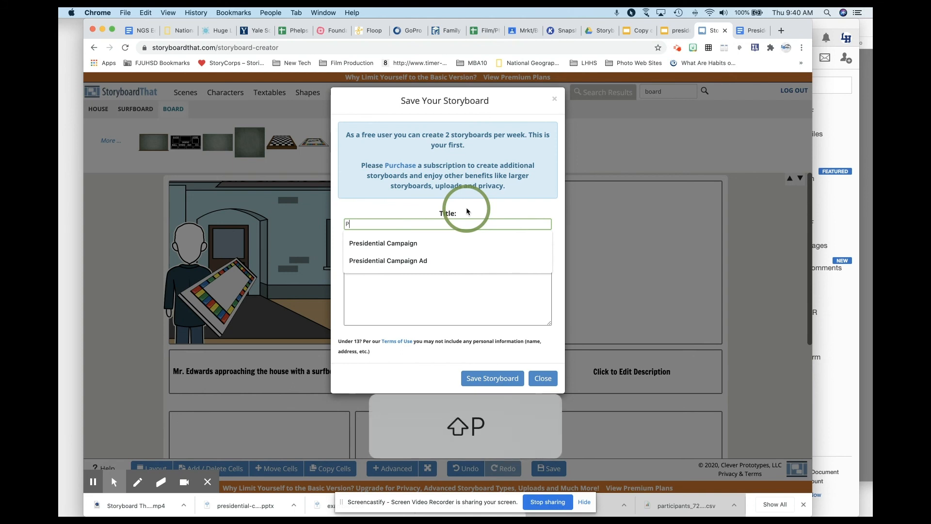
{"action": "type", "text": "C p2"}
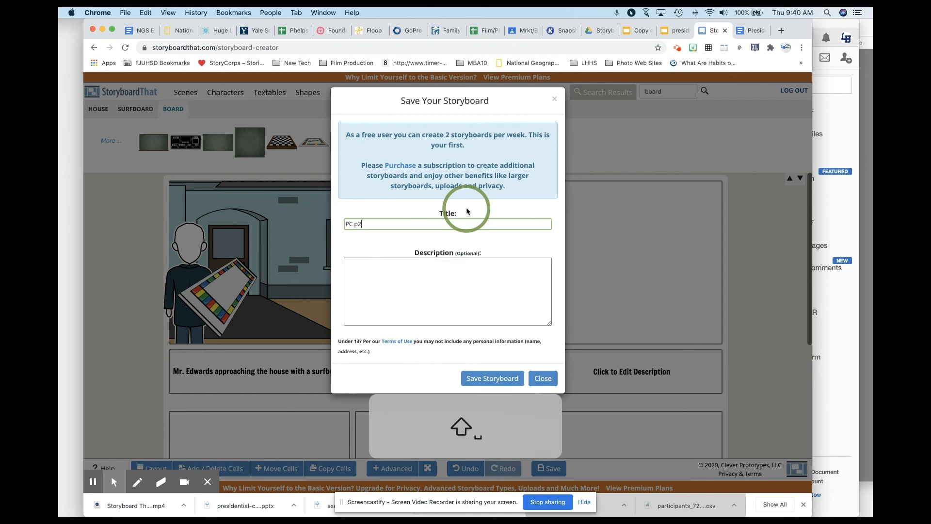
{"action": "left_click", "coordinate": [492, 378]}
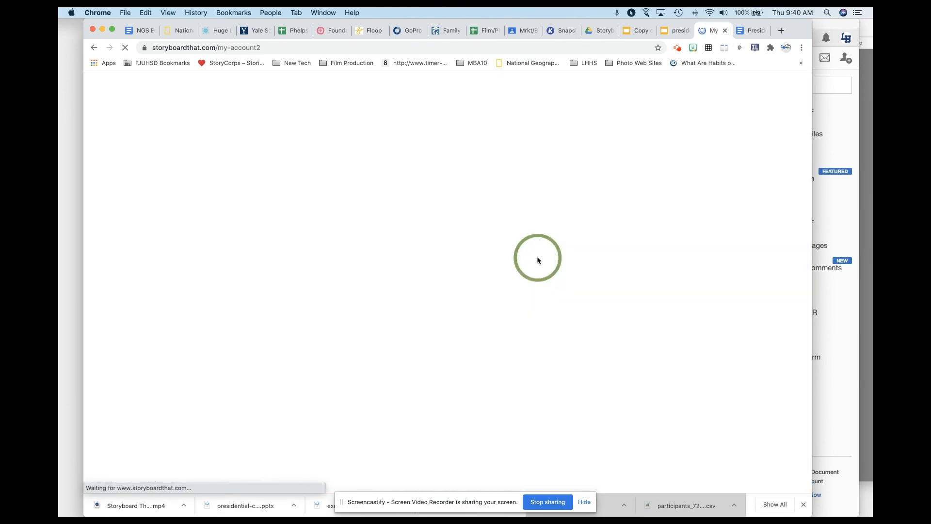
{"action": "scroll", "coordinate": [364, 348], "scroll_direction": "down", "scroll_amount": 10}
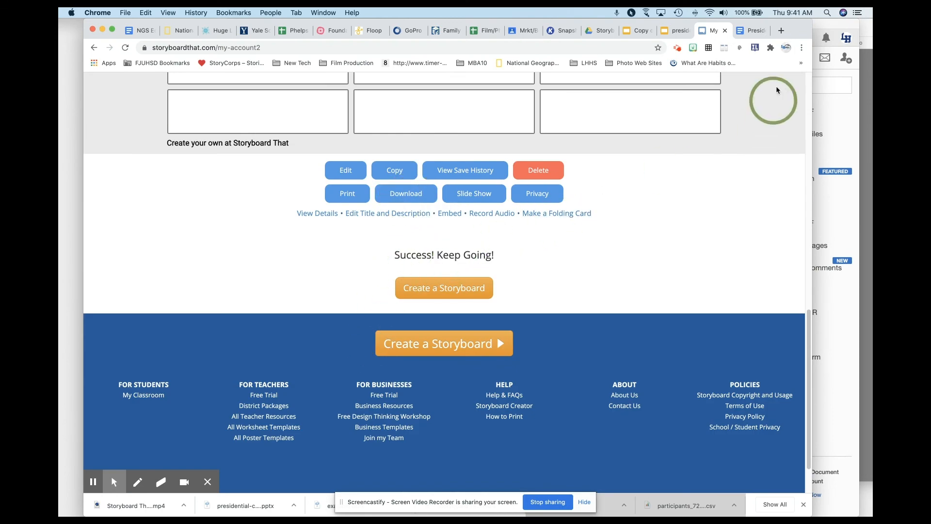
Step: In Google Slides, copy slide 6 of "Copy of presidential-campaign-ad" and paste it twice at the end of "presidential-campaign-ad"
{"action": "left_click", "coordinate": [671, 32]}
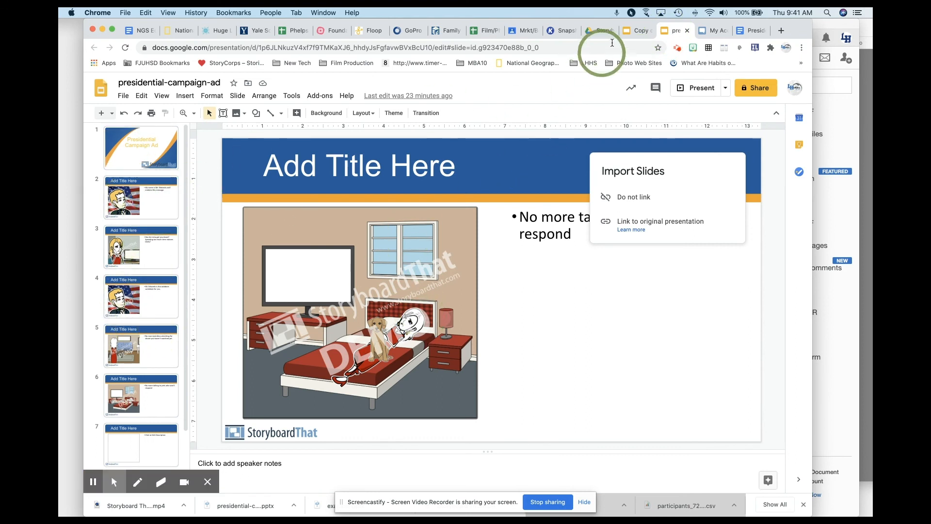
{"action": "left_click", "coordinate": [604, 32]}
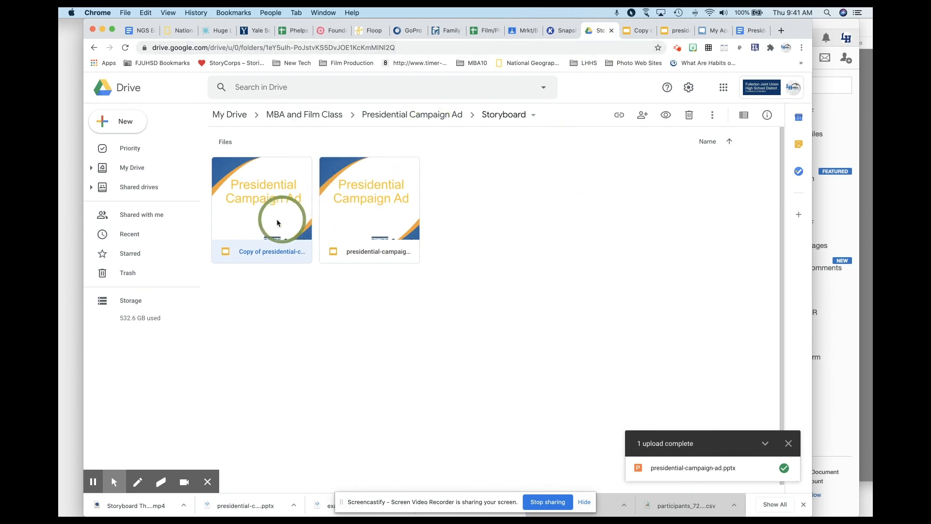
{"action": "left_click", "coordinate": [632, 37]}
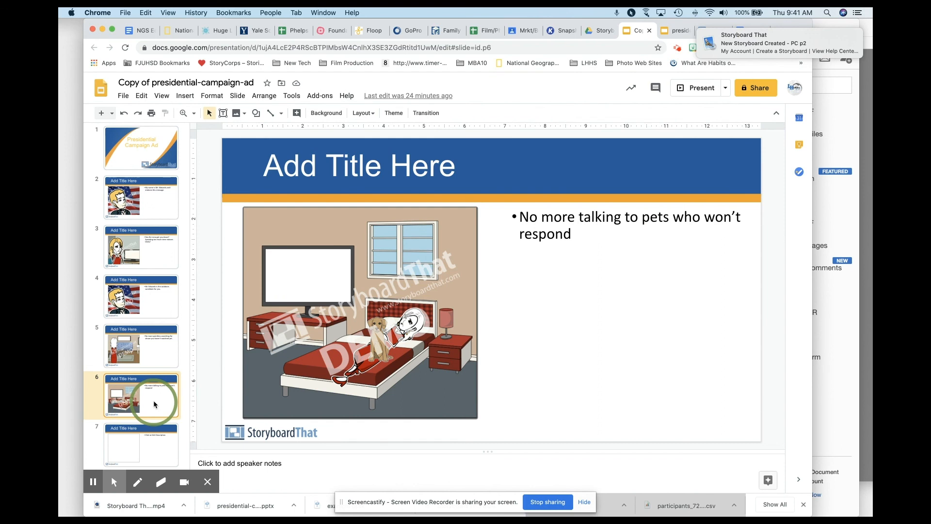
{"action": "key", "text": "super+c"}
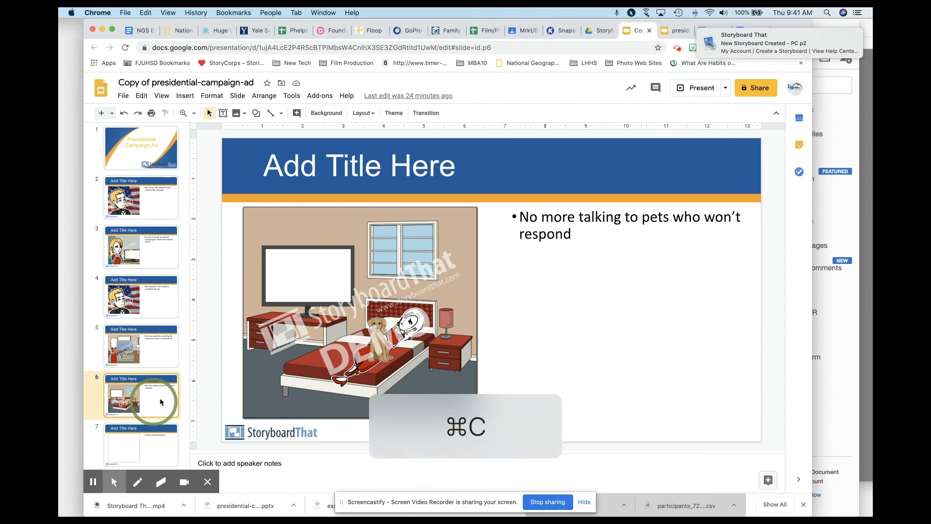
{"action": "left_click", "coordinate": [674, 33]}
{"action": "key", "text": "super+v"}
{"action": "scroll", "coordinate": [136, 448], "scroll_direction": "down", "scroll_amount": 1}
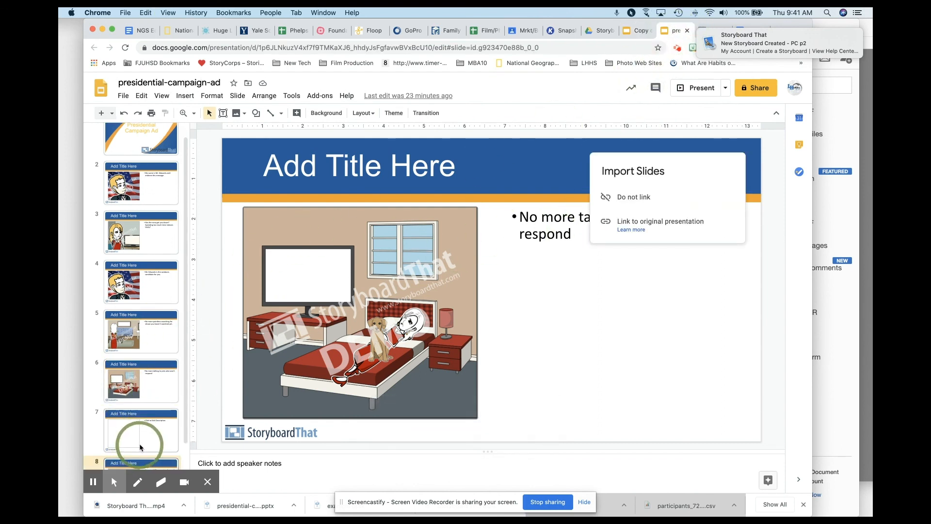
{"action": "scroll", "coordinate": [138, 443], "scroll_direction": "down", "scroll_amount": 1}
{"action": "key", "text": "super+v"}
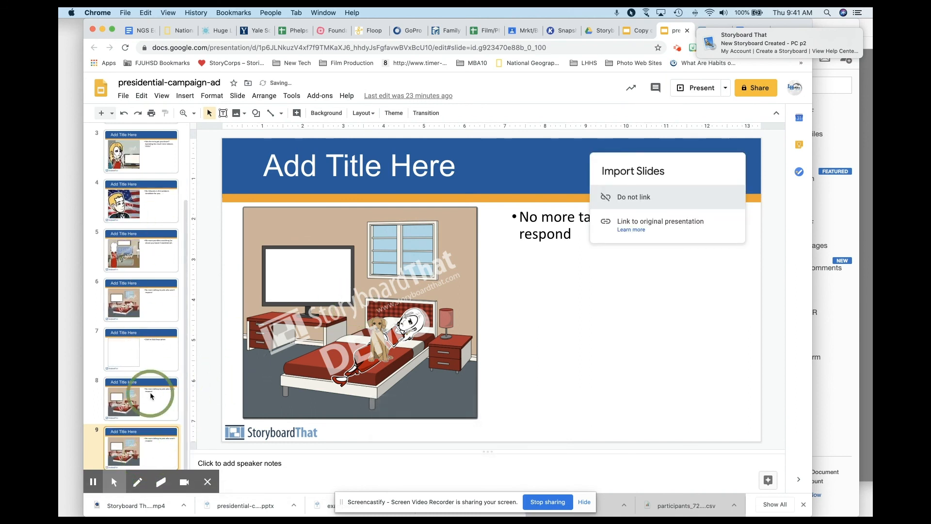
Step: Close both campaign ad presentations, the storyboard account page and the "Presidential Campaign Video" document
{"action": "left_click", "coordinate": [687, 31]}
{"action": "left_click", "coordinate": [647, 31]}
{"action": "left_click", "coordinate": [648, 33]}
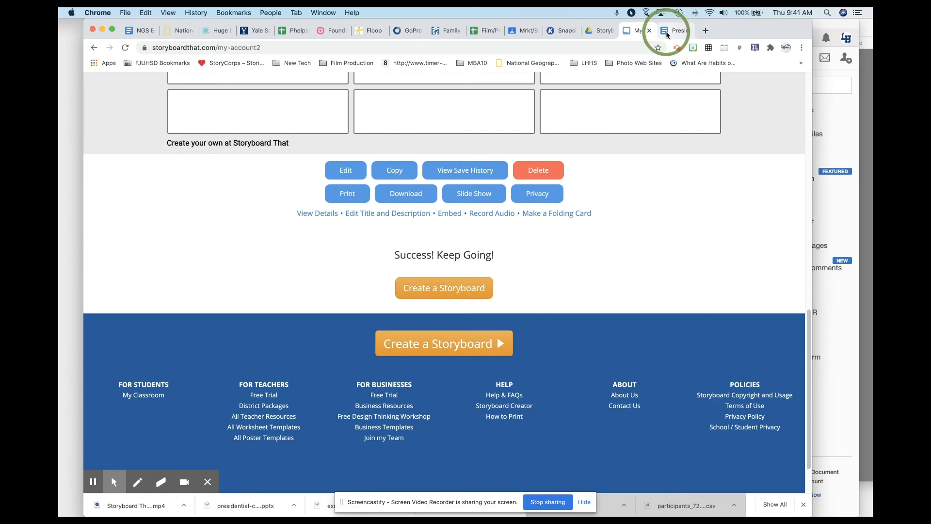
{"action": "left_click", "coordinate": [650, 31]}
{"action": "left_click", "coordinate": [648, 31]}
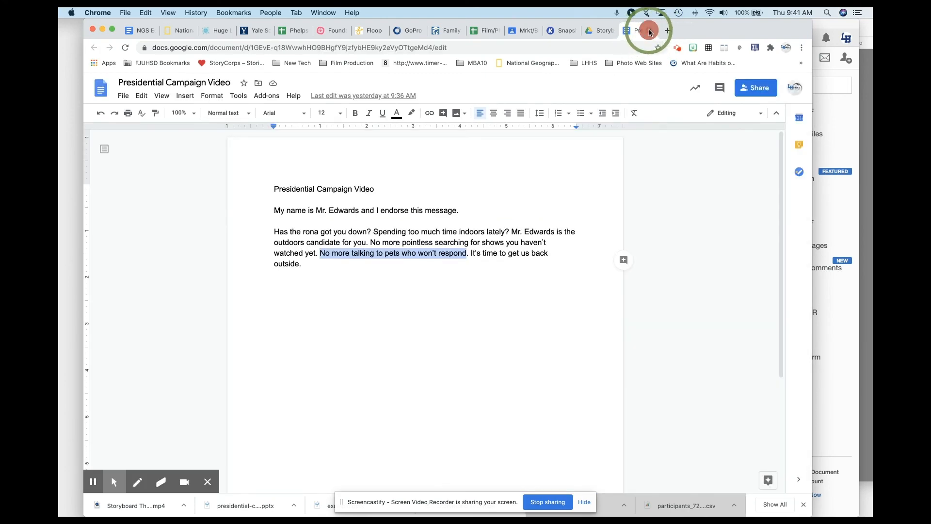
Step: Switch to Google Classroom and open the full Photo Assignment from the Model Drawing & Painting classwork
{"action": "left_click", "coordinate": [555, 31]}
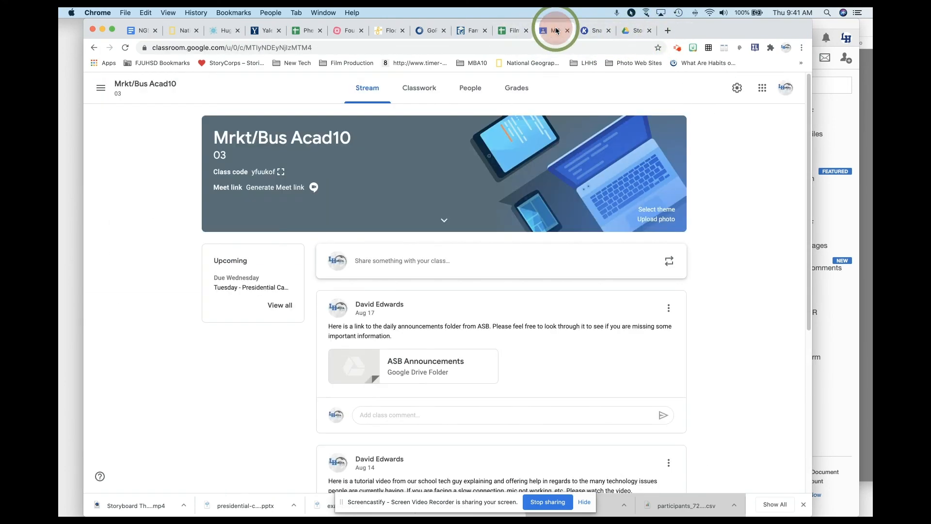
{"action": "left_click", "coordinate": [95, 87]}
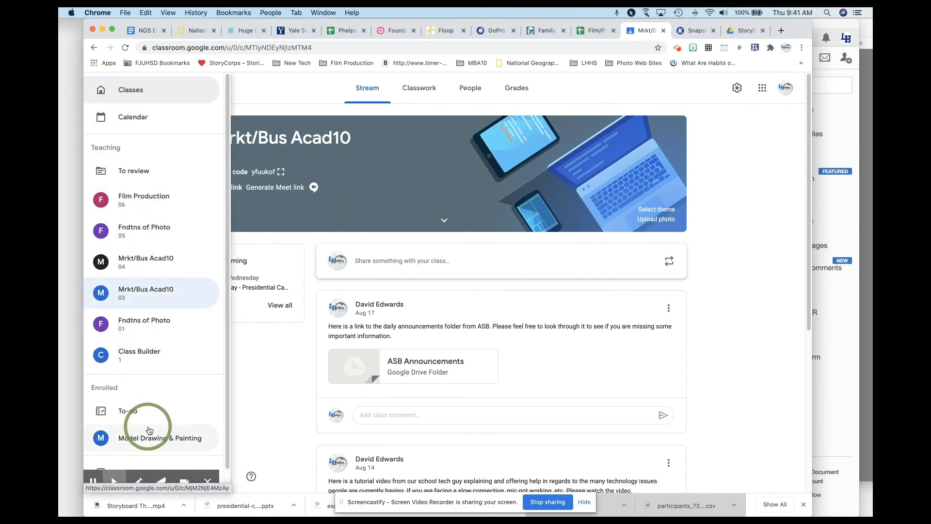
{"action": "left_click", "coordinate": [139, 439]}
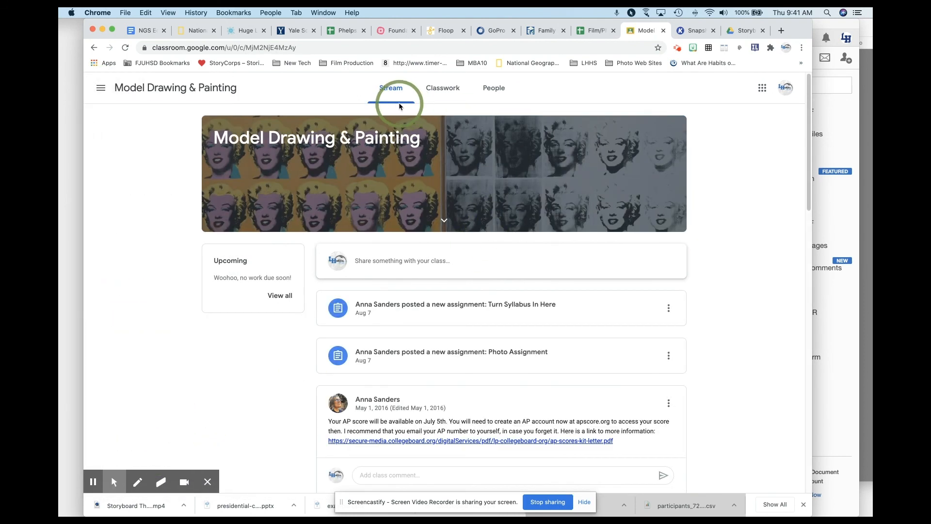
{"action": "left_click", "coordinate": [442, 88]}
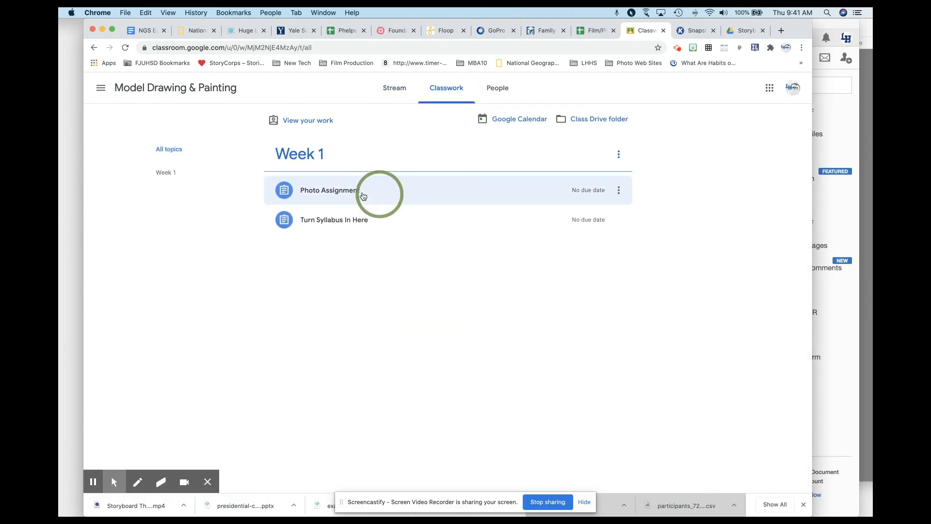
{"action": "left_click", "coordinate": [334, 192]}
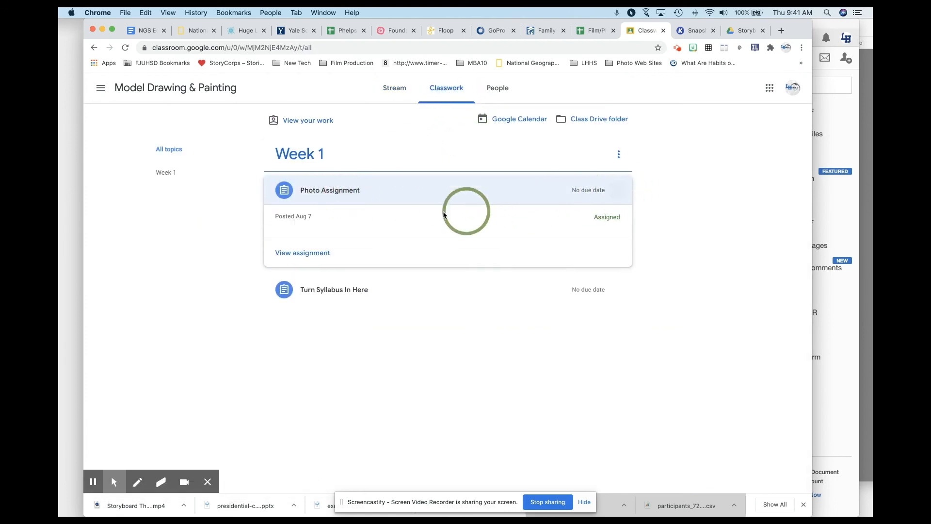
{"action": "left_click", "coordinate": [307, 255]}
Step: Attach the "presidential-campaign-ad" slides from Google Drive to the Photo Assignment and turn the work in
{"action": "left_click", "coordinate": [640, 152]}
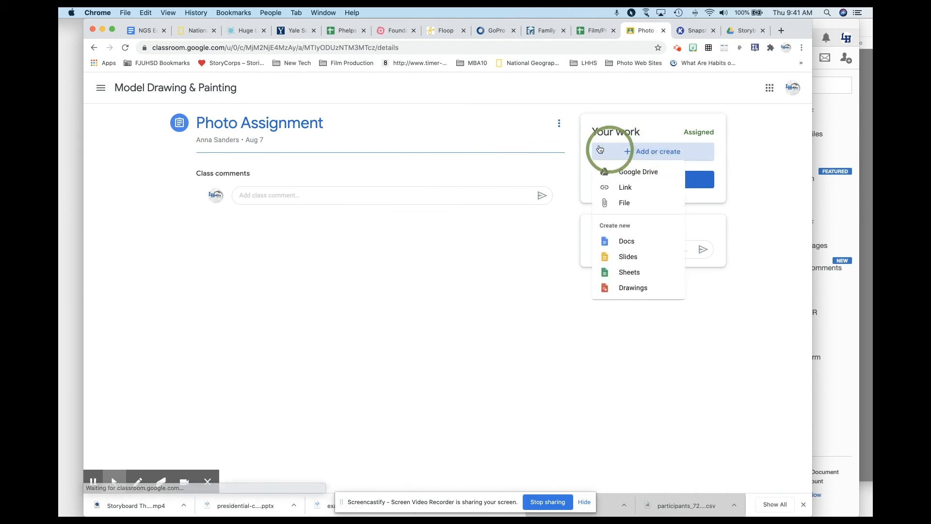
{"action": "left_click", "coordinate": [633, 174]}
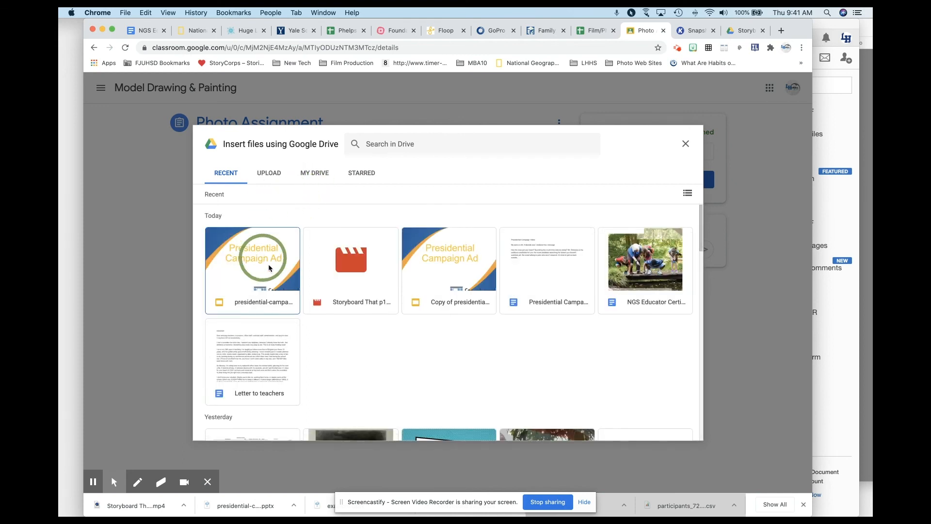
{"action": "left_click", "coordinate": [260, 258]}
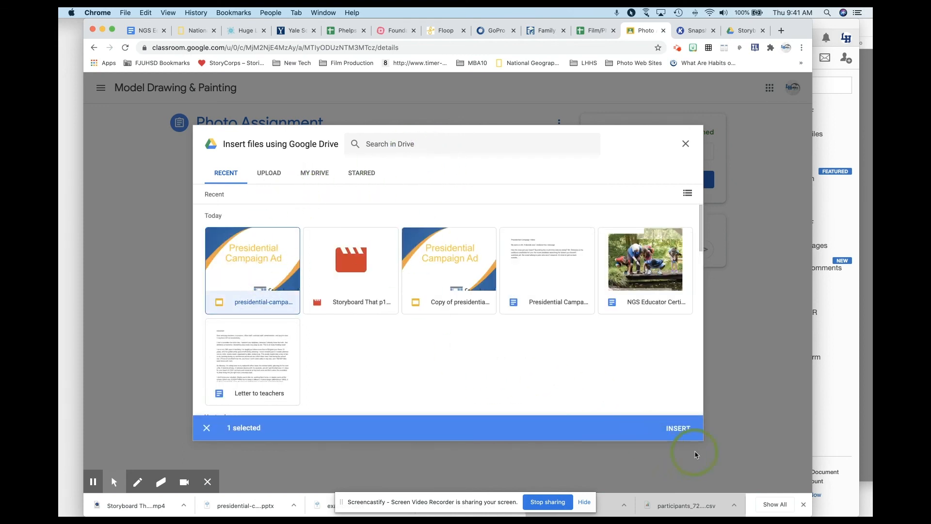
{"action": "left_click", "coordinate": [678, 430]}
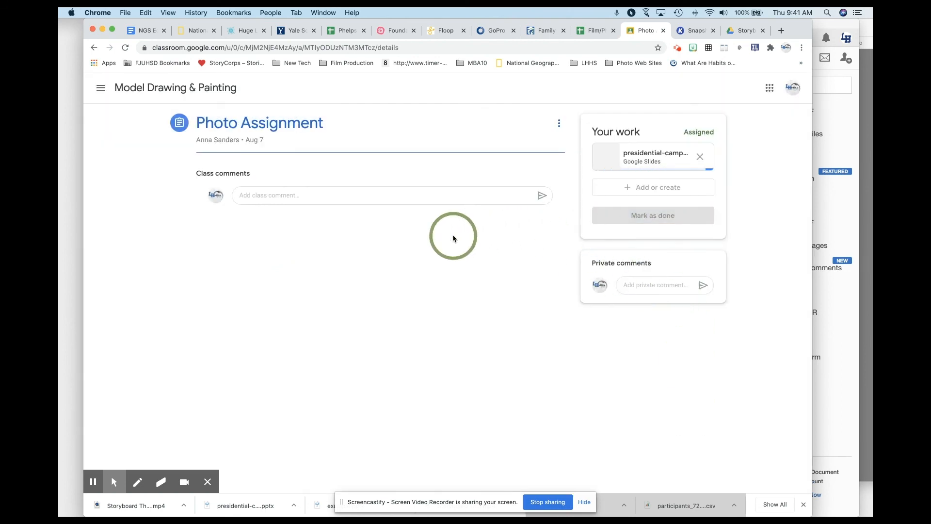
{"action": "left_click", "coordinate": [652, 219]}
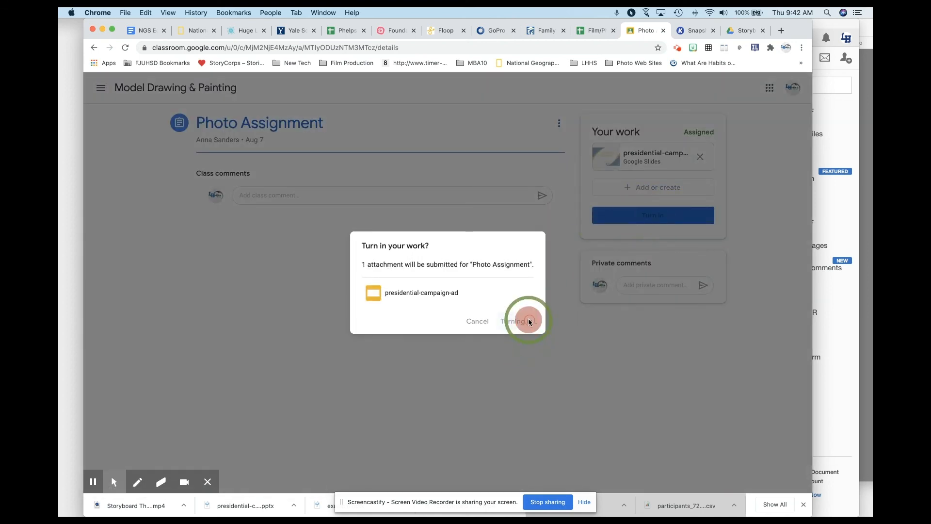